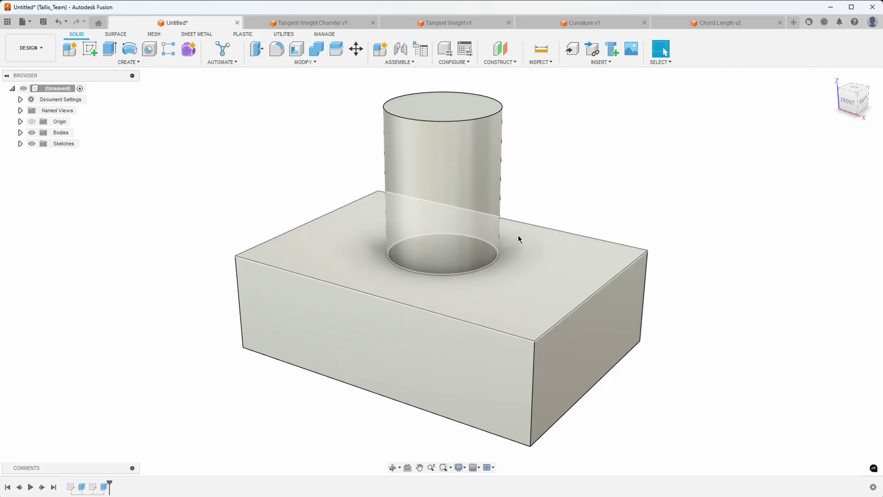
Try a constant-radius fillet of about 0.605 in on the edge where the cylinder meets the block
left_click(498, 257)
right_click(498, 259)
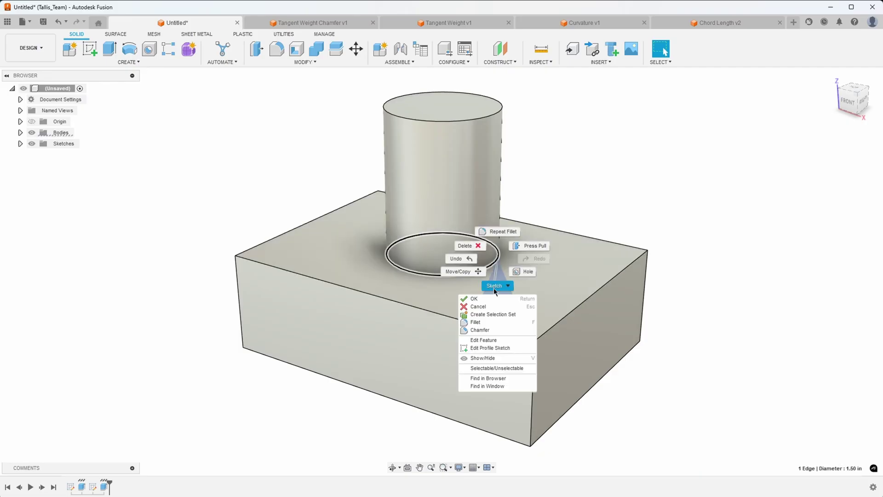
left_click(495, 322)
left_click_drag(503, 250, 527, 250)
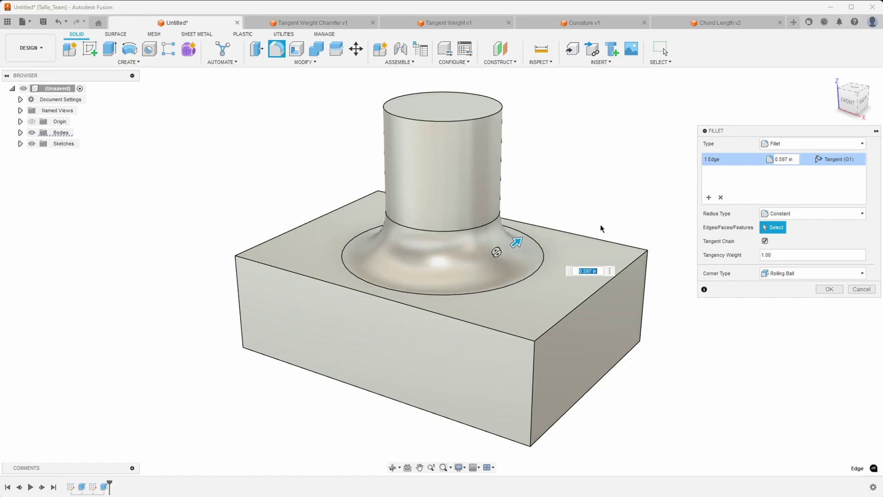
scroll(619, 194, "up", 3)
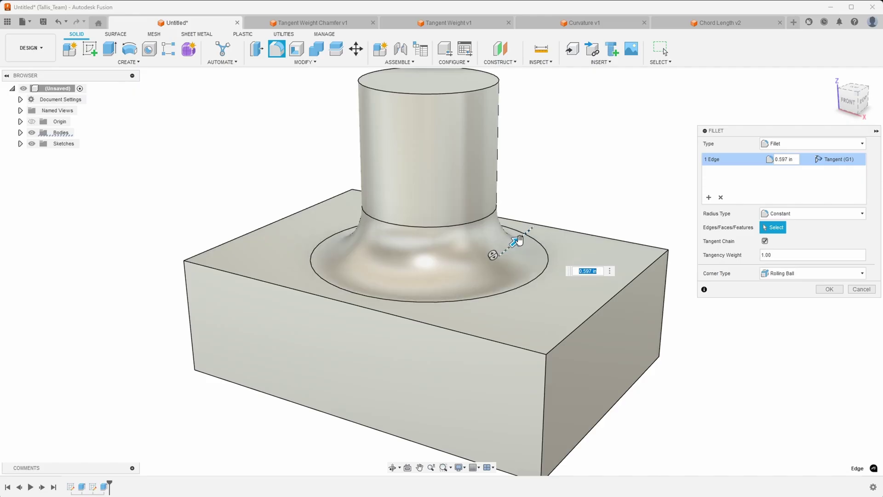
left_click_drag(515, 241, 492, 253)
Set the tangency weight of the cylinder-base fillet to 2
scroll(559, 268, "up", 4)
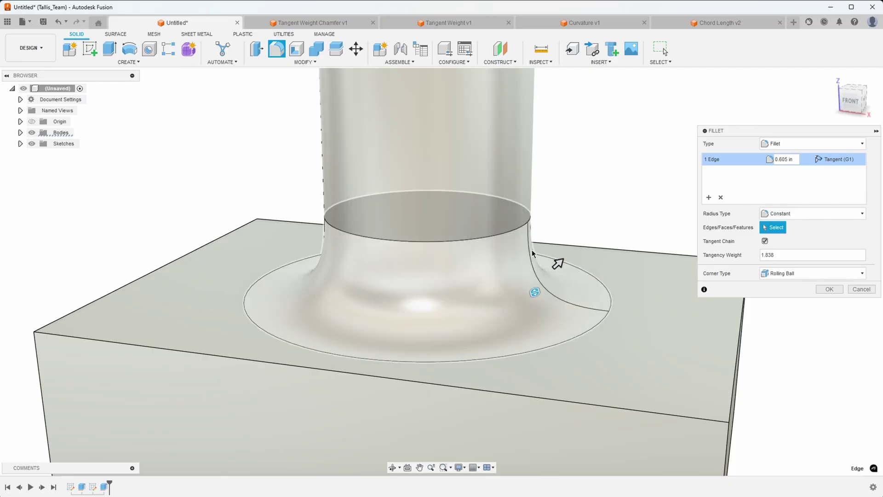
scroll(653, 317, "up", 2)
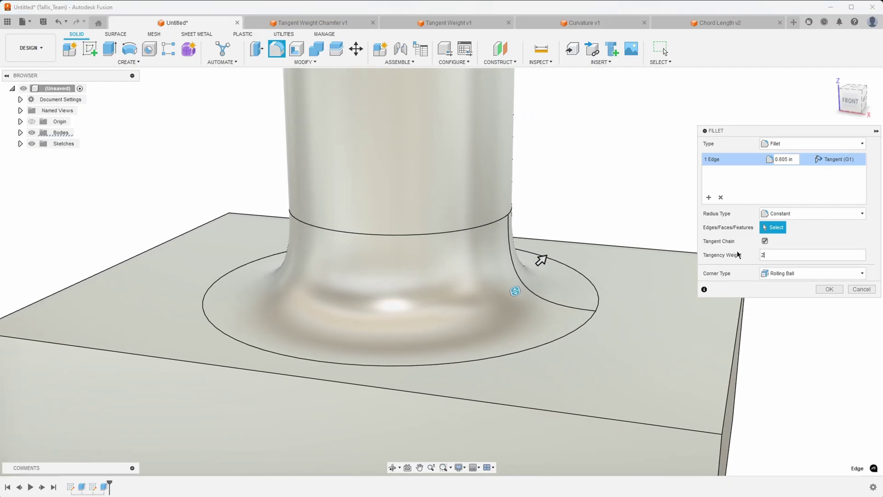
scroll(641, 315, "up", 3)
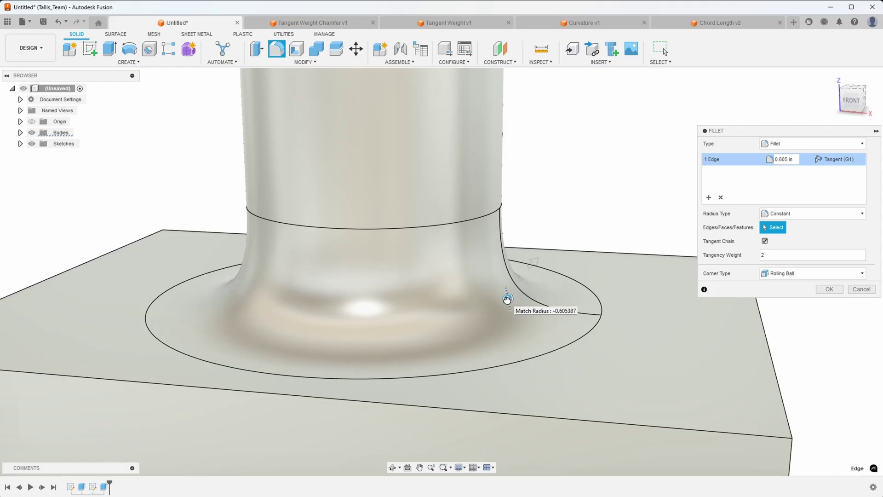
Reduce the fillet's tangency weight to 0.10 and examine the profile up close where it meets the cylinder and block
left_click_drag(507, 299, 510, 306)
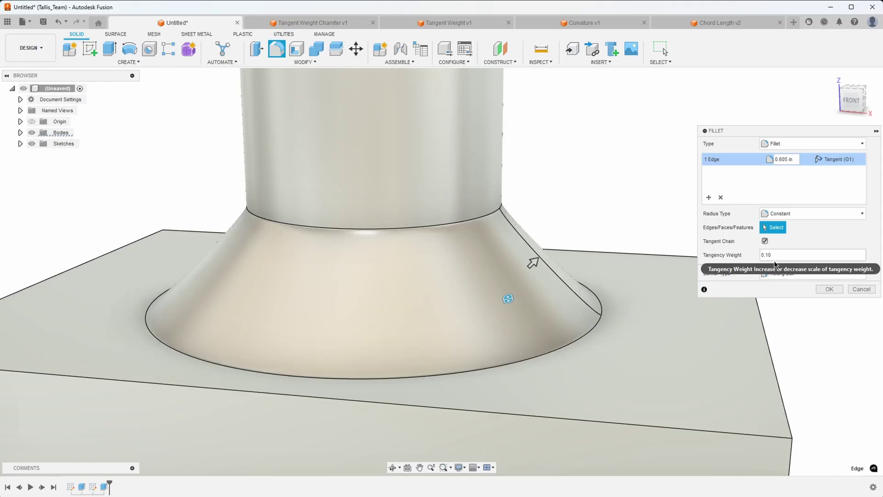
middle_click_drag(664, 314, 659, 307, "shift")
scroll(659, 305, "up", 6)
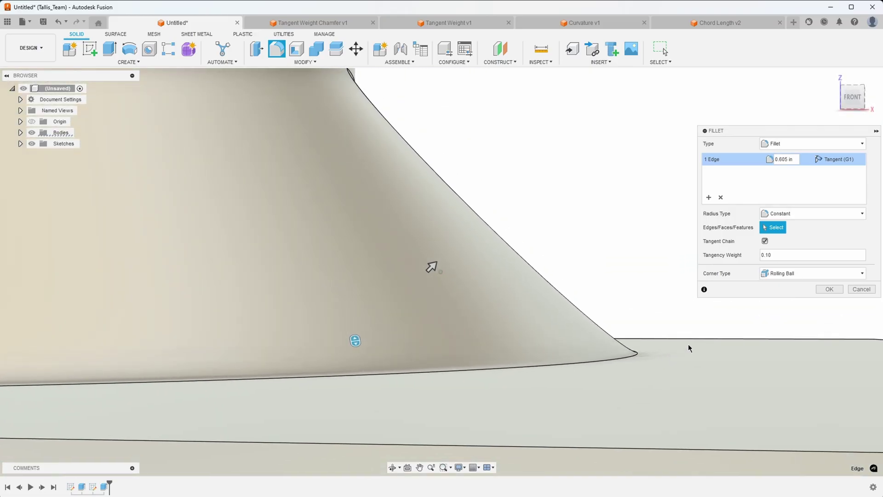
scroll(688, 345, "up", 2)
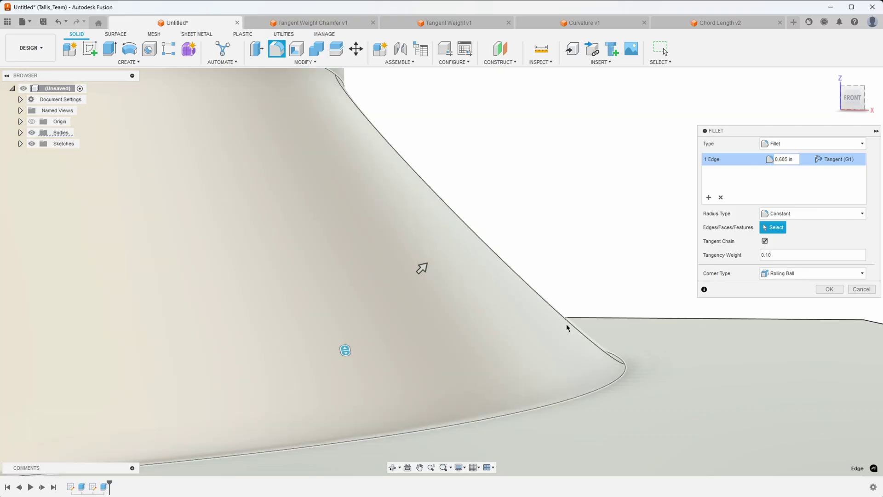
middle_click_drag(647, 343, 651, 367, "shift")
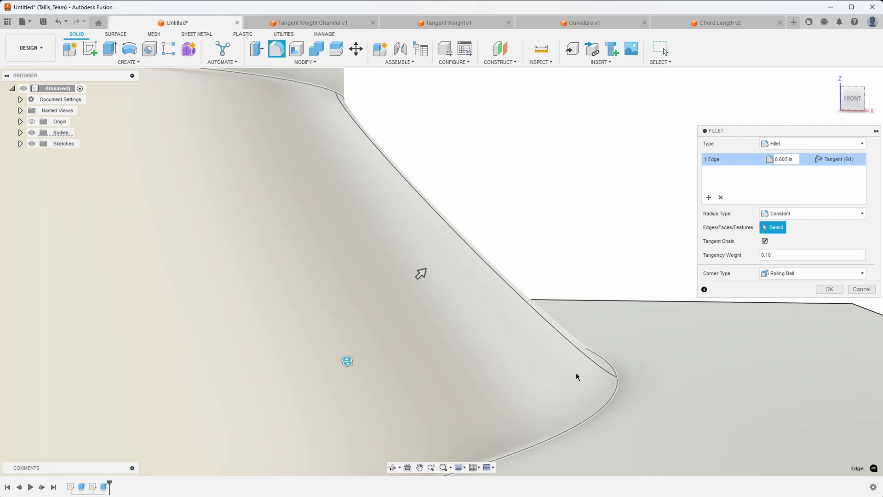
middle_click_drag(578, 373, 490, 314, "shift")
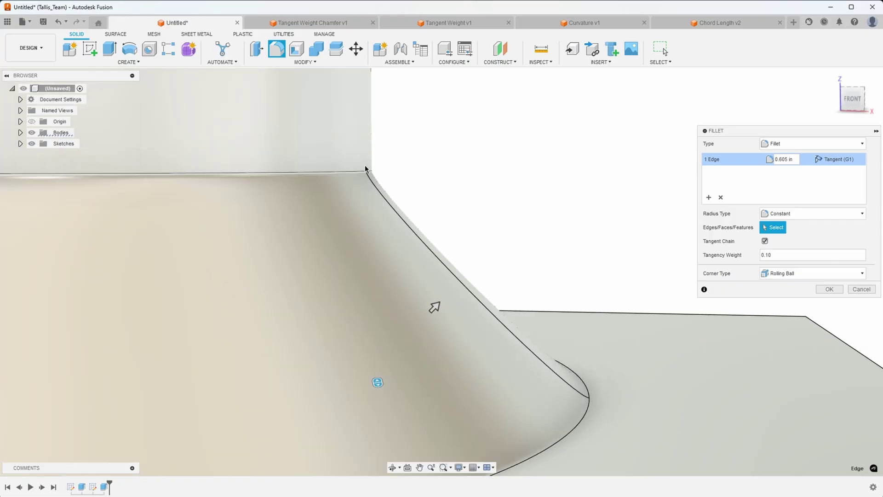
middle_click_drag(367, 169, 405, 332, "shift")
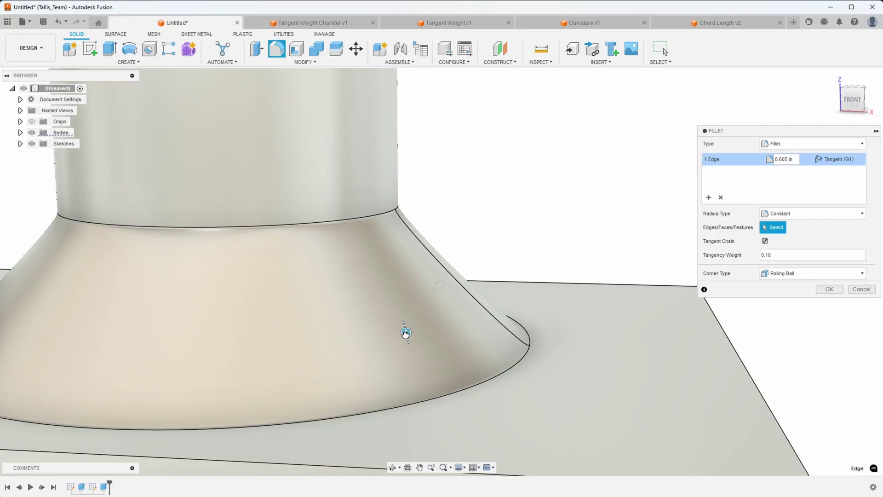
Compare the fillet shape with the tangency weight at 1 and at 0.1
left_click_drag(407, 333, 406, 334)
left_click_drag(783, 254, 731, 251)
type("1")
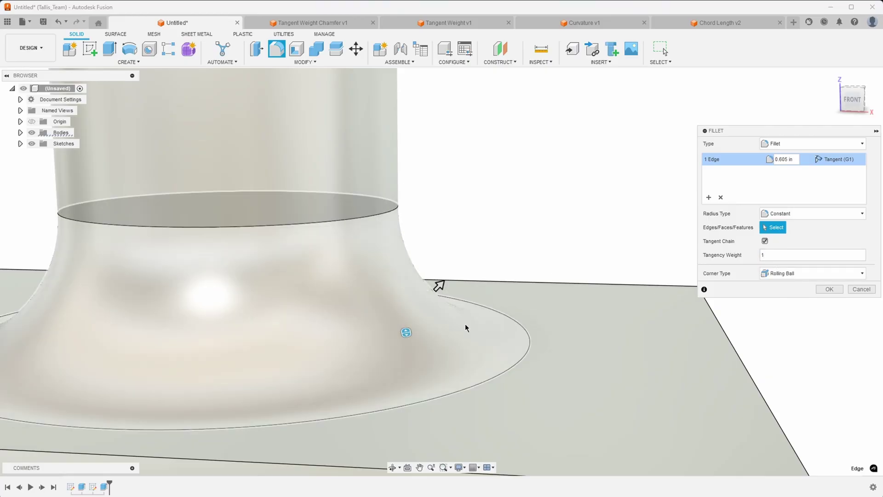
left_click_drag(782, 255, 745, 254)
type(".")
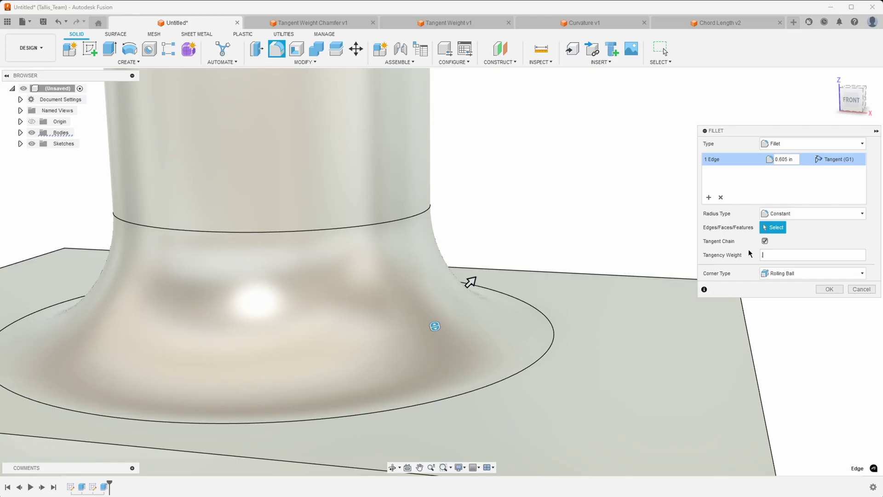
type("1")
Set the tangency weight back to 2 to view the tighter curve, and cancel the fillet
left_click_drag(784, 258, 758, 257)
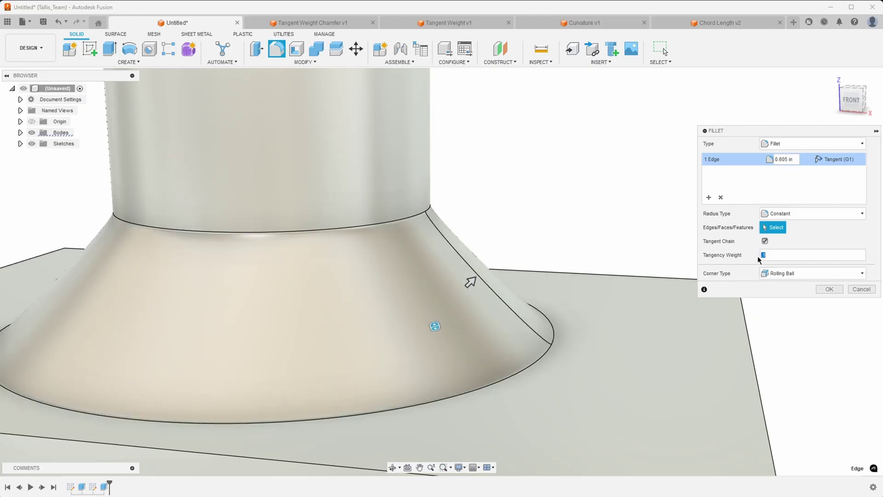
type("2")
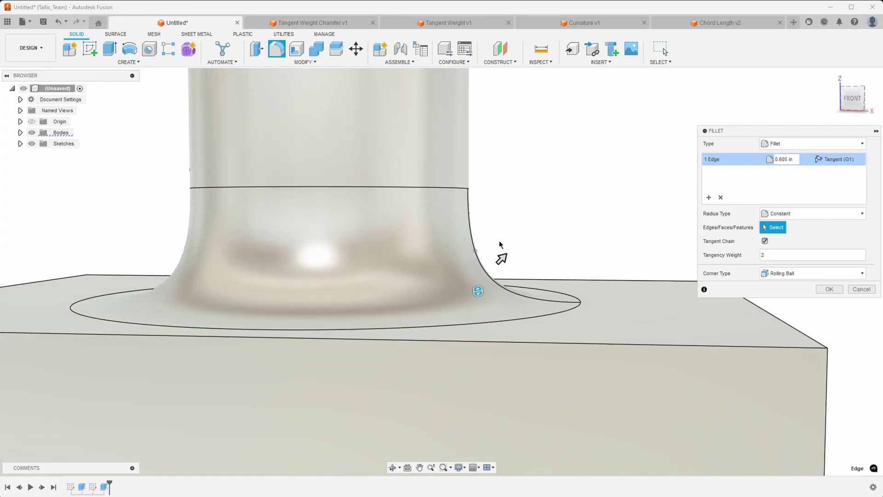
scroll(501, 308, "down", 5)
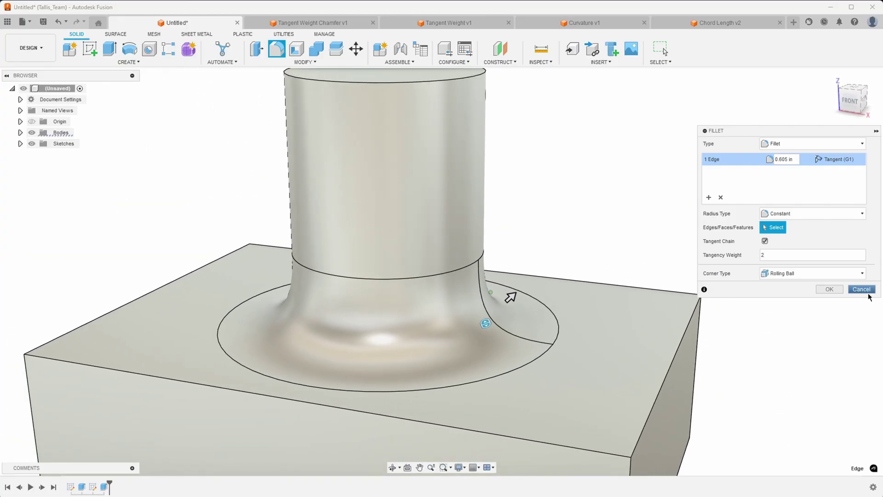
left_click(861, 289)
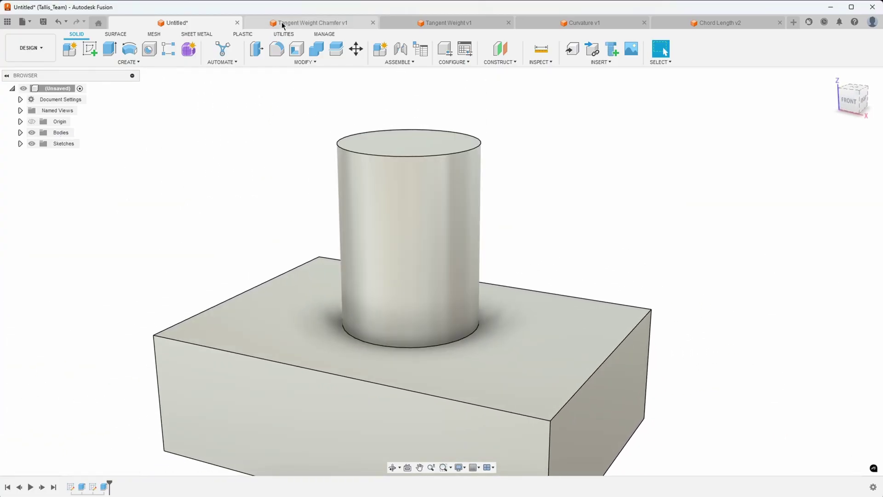
In the Tangent Weight Chamfer v1 design, start a Variable radius fillet on the bent bar's front upper edge chain
left_click(282, 23)
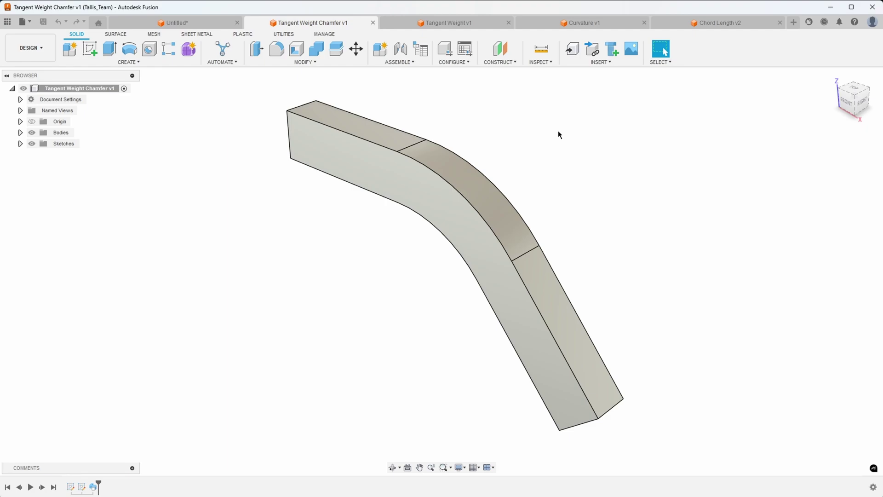
middle_click_drag(374, 126, 295, 127, "shift")
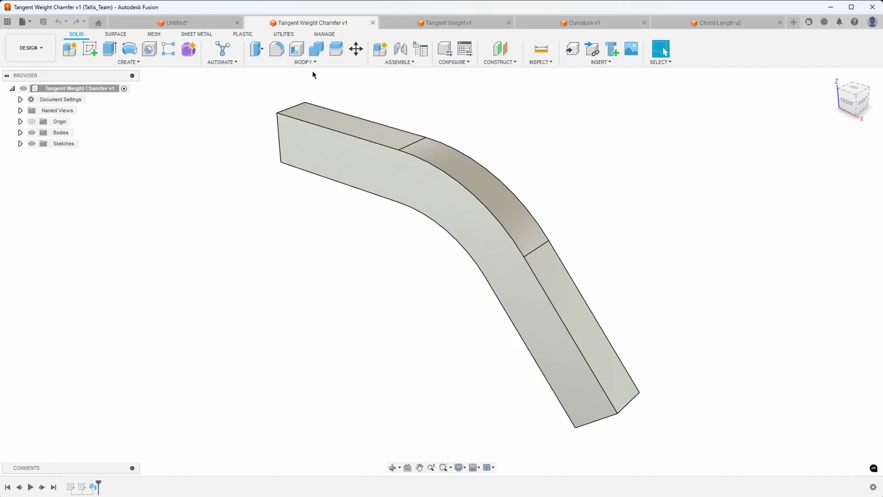
left_click(277, 50)
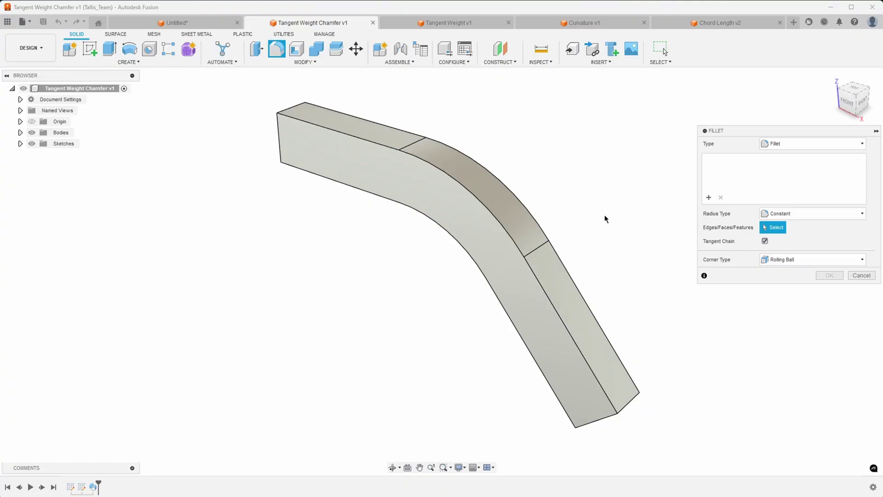
left_click(345, 134)
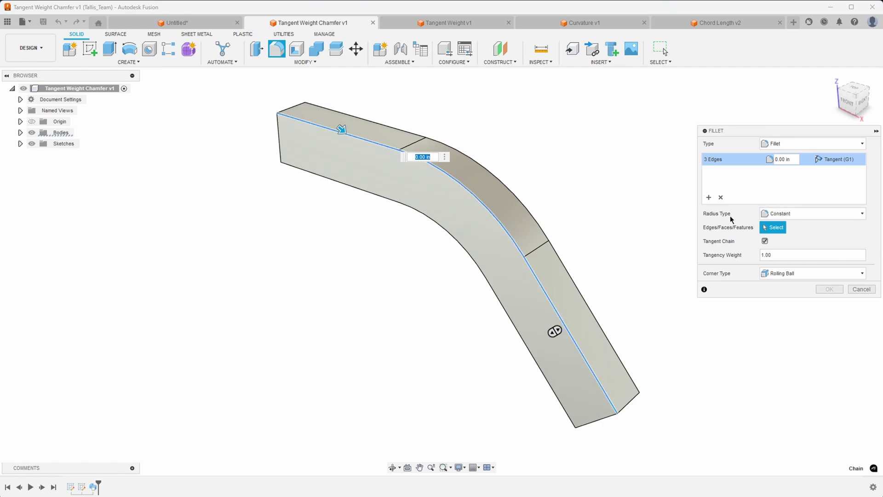
left_click(796, 213)
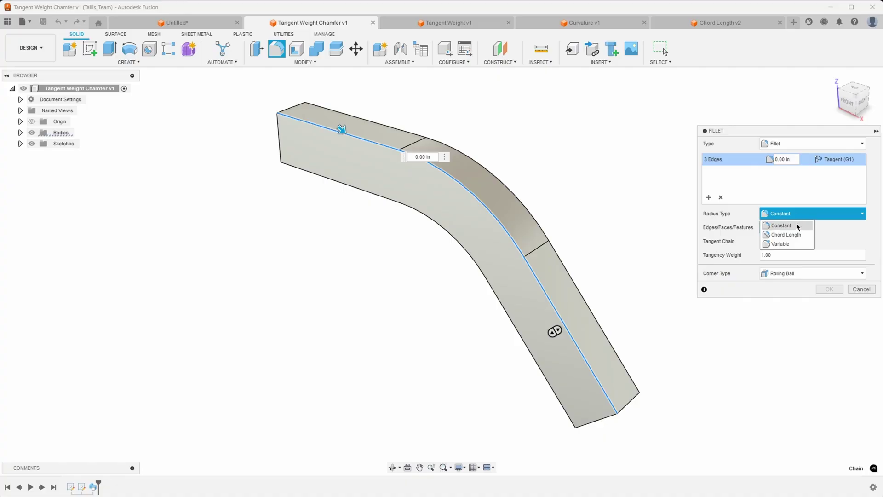
left_click(791, 243)
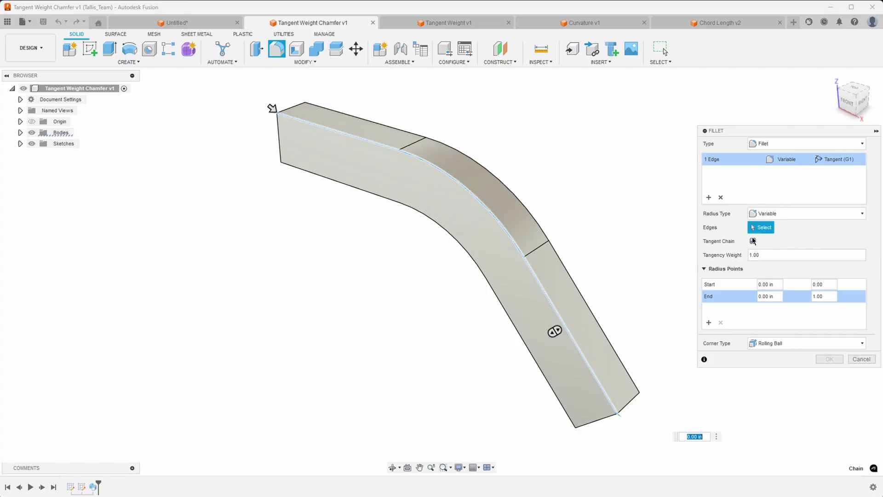
Set the variable fillet's radius to 0.2 in at the start point and 0.3 in at the end point
mouse_move(273, 109)
left_mouse_down()
mouse_move(263, 105)
mouse_move(280, 113)
mouse_move(259, 103)
left_mouse_up()
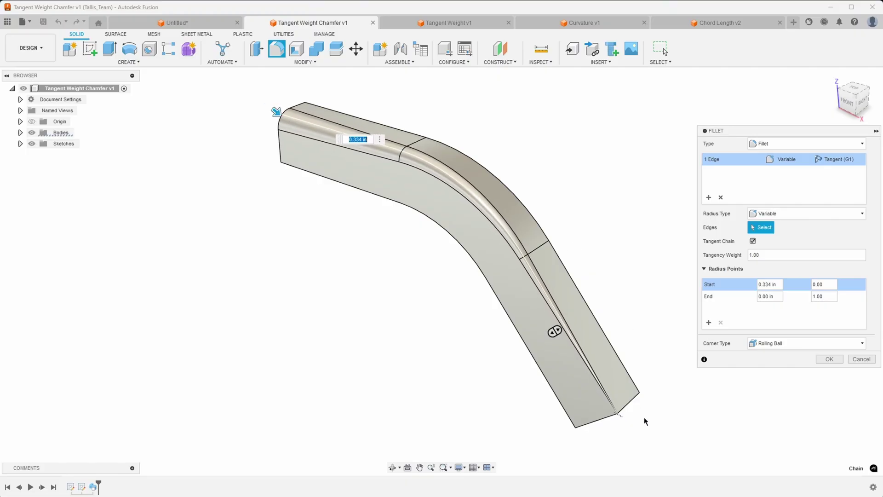
left_click_drag(777, 285, 766, 284)
type("2")
left_click(766, 297)
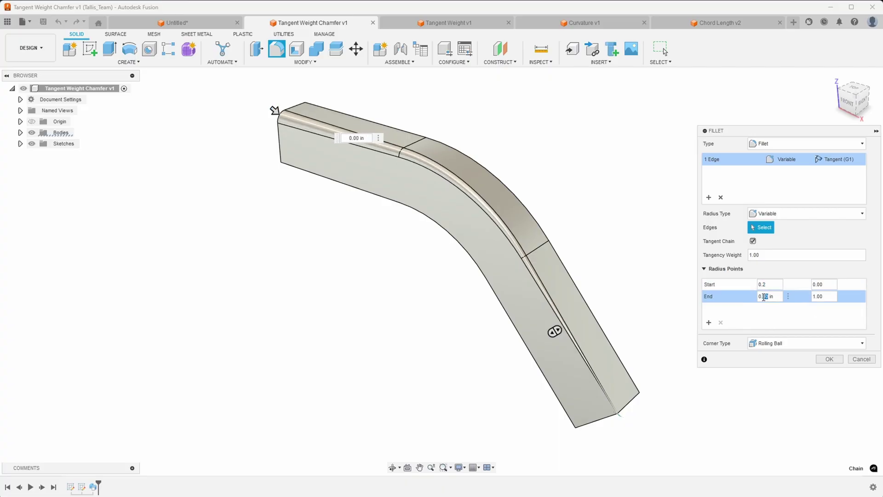
type("3")
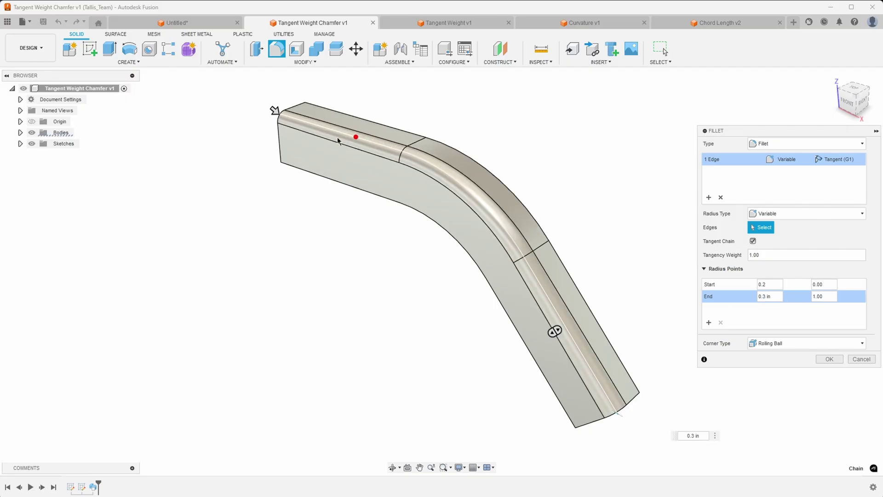
Lower the variable fillet's tangency weight to 0.10, examine the chamfer-like profile at the bar's end, and create the fillet
middle_click_drag(552, 198, 494, 296, "shift")
scroll(555, 275, "up", 3)
scroll(552, 272, "down", 3)
left_click_drag(473, 301, 475, 298)
middle_click_drag(501, 290, 470, 222, "shift")
scroll(518, 271, "up", 4)
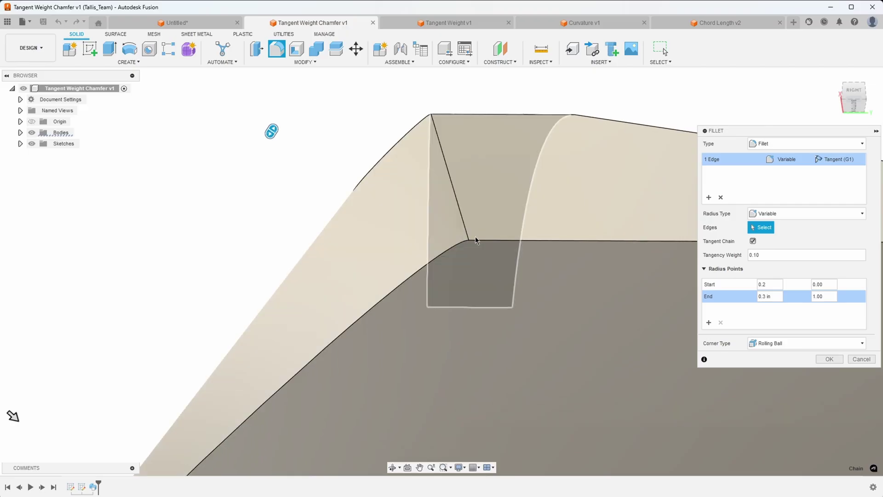
middle_click_drag(441, 271, 327, 390, "shift")
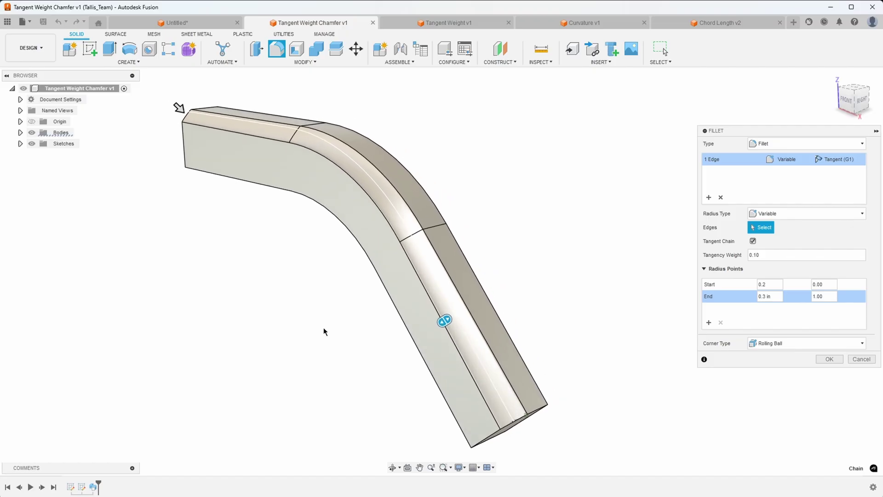
left_click(830, 360)
Start a second Variable radius fillet on the opposite upper edge chain of the bent bar
middle_click_drag(451, 219, 517, 156, "shift")
right_click(517, 157)
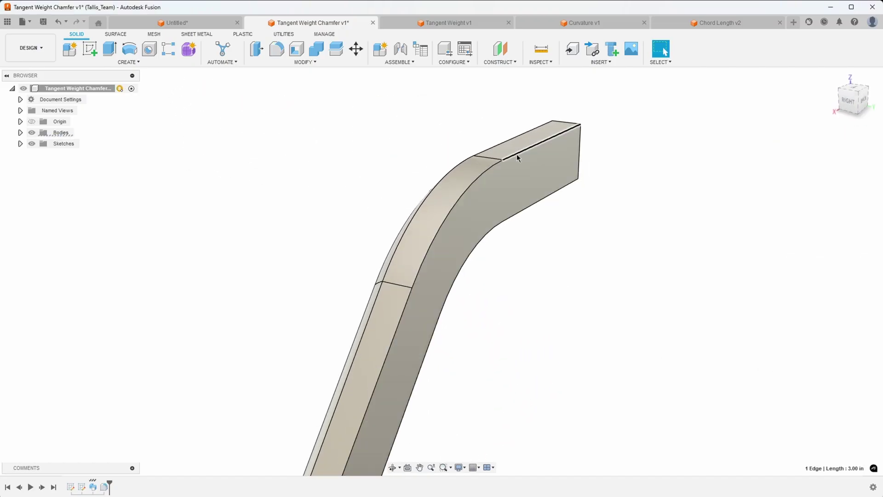
left_click(502, 219)
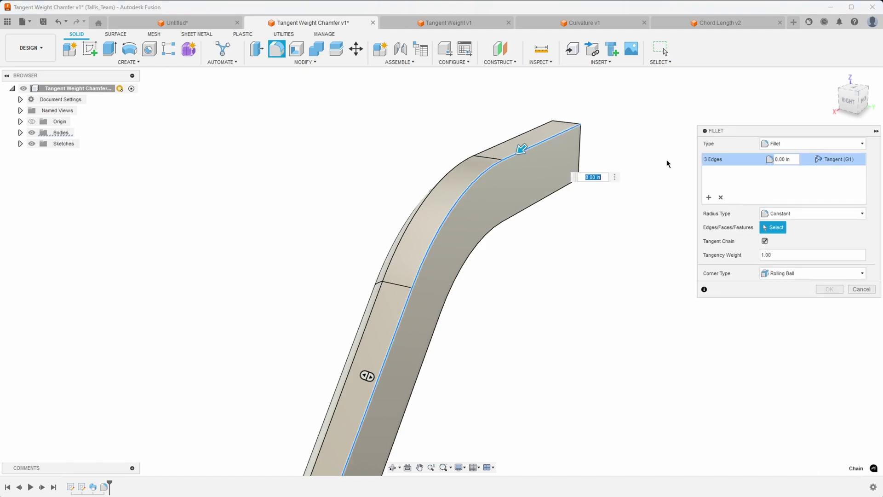
left_click(802, 214)
left_click(789, 243)
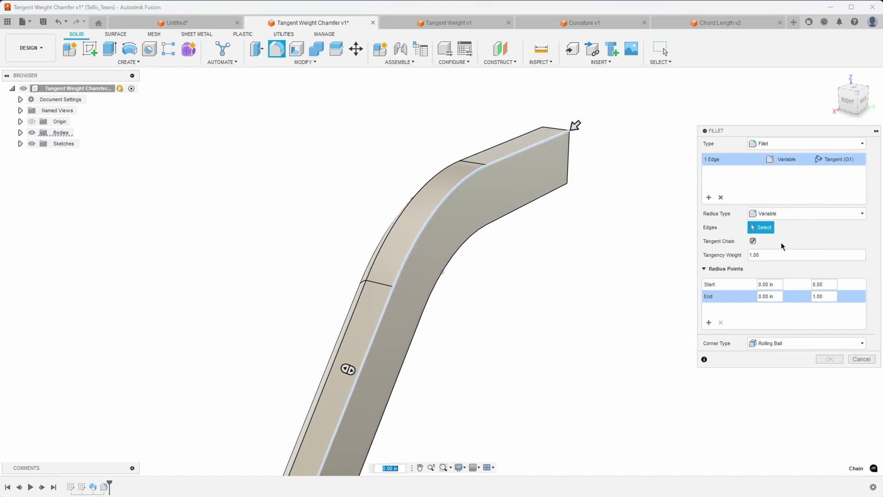
Set the second variable fillet's radius to 0.2 in at the start point and 0.3 in at the end point
middle_click_drag(576, 123, 541, 156, "shift")
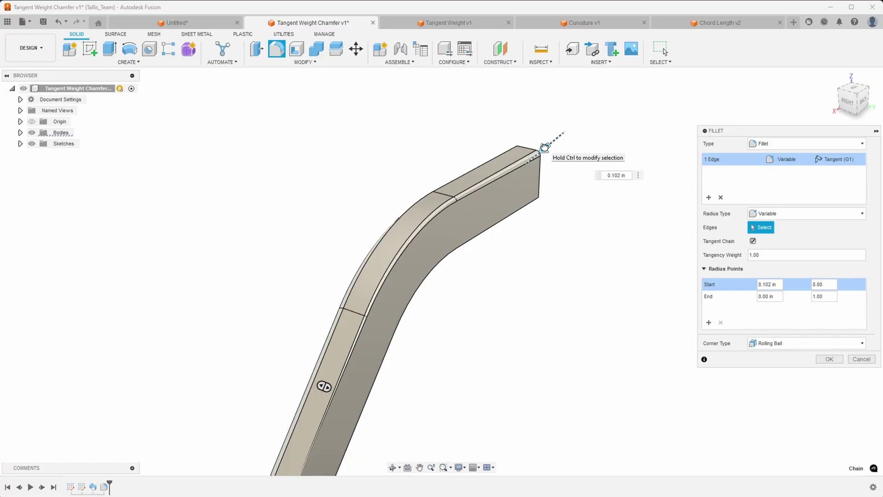
left_click_drag(545, 147, 545, 148)
scroll(595, 197, "down", 2)
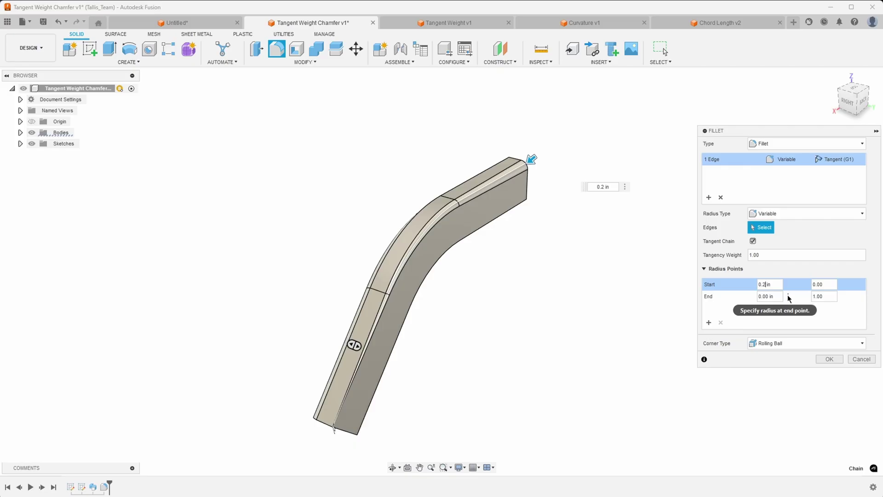
left_click(788, 298)
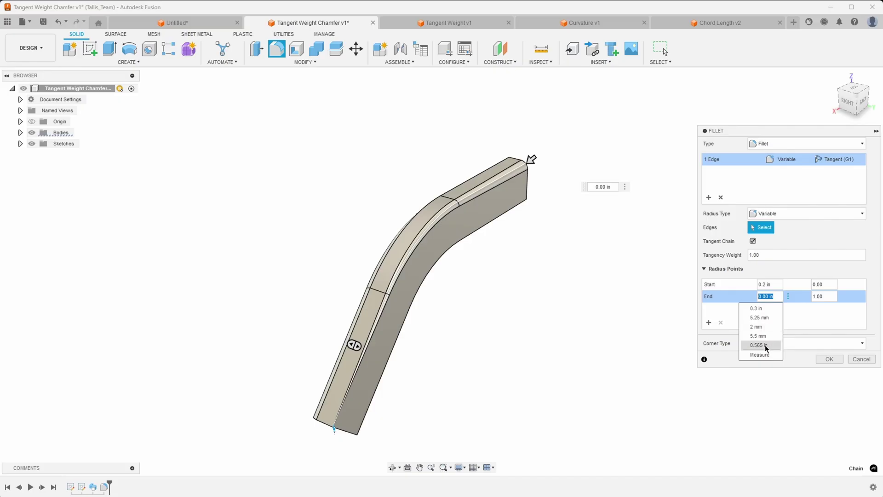
left_click(767, 313)
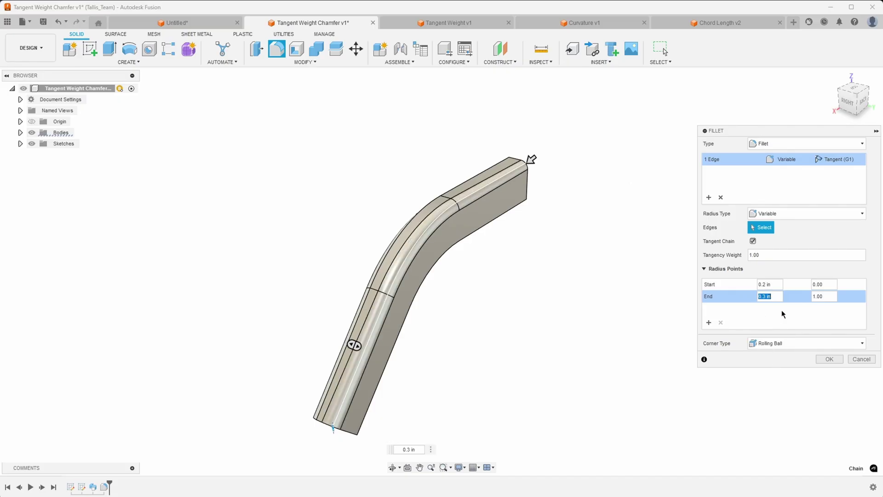
Lower the second fillet's tangency weight to 0.10, examine the chamfer-like profile from the bar's end, and create the fillet
left_click(865, 267)
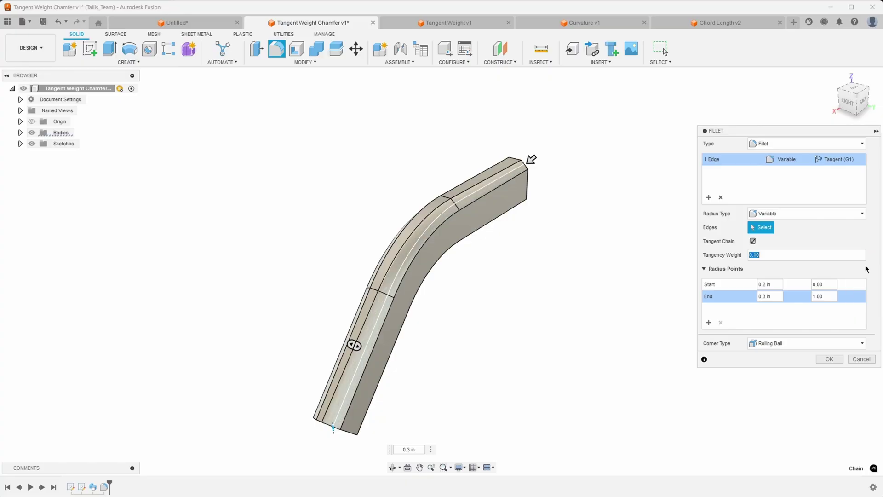
middle_click_drag(598, 308, 518, 266, "shift")
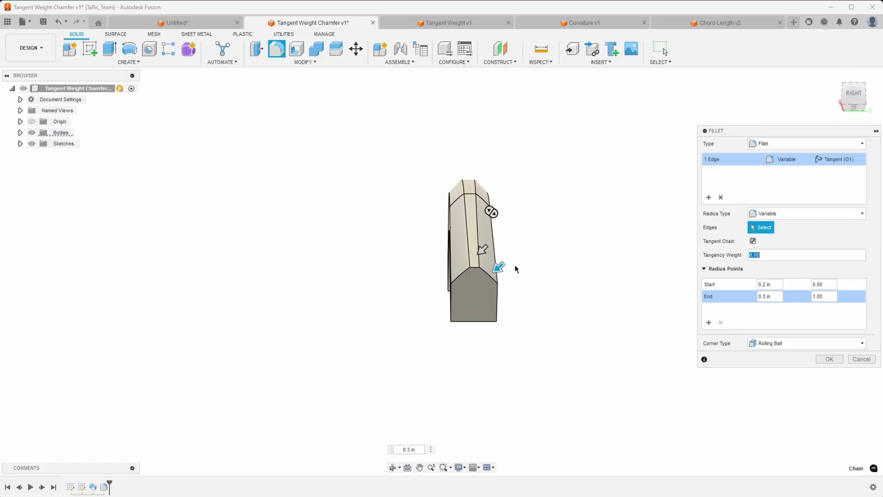
middle_click_drag(520, 307, 818, 361, "shift")
left_click(828, 359)
middle_click_drag(724, 330, 536, 177, "shift")
In the Tangent Weight v1 design, create a 1 in constant fillet where one side bar's top face meets the elliptical column
left_click(438, 26)
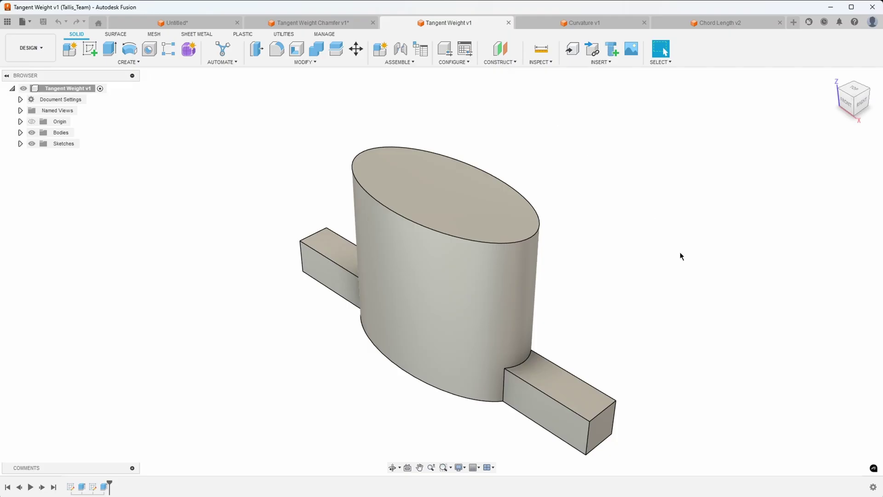
middle_click_drag(565, 138, 388, 341, "shift")
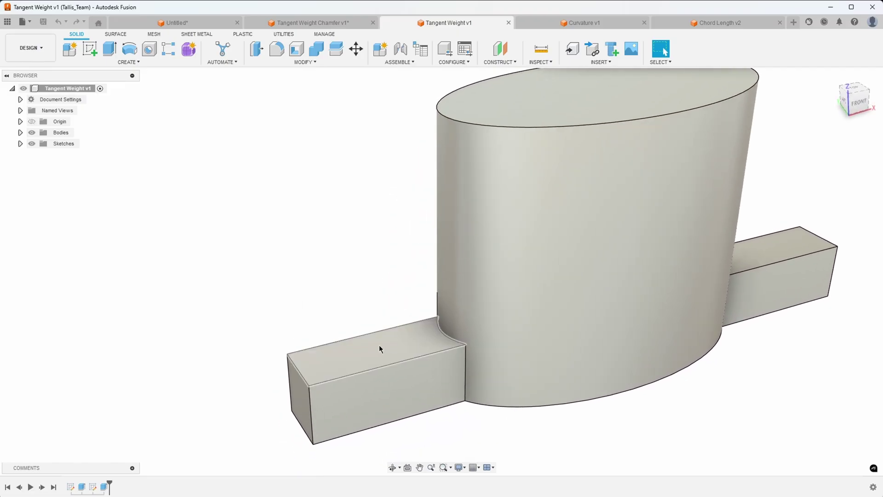
right_click(440, 334)
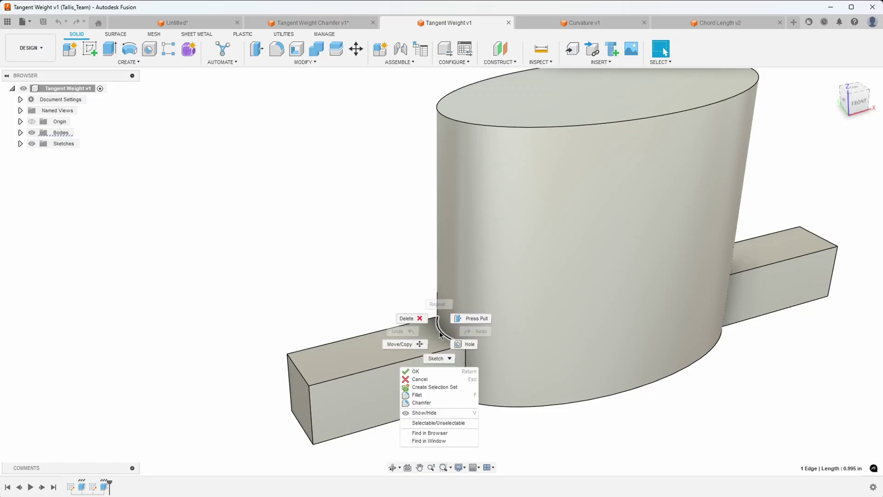
left_click(422, 396)
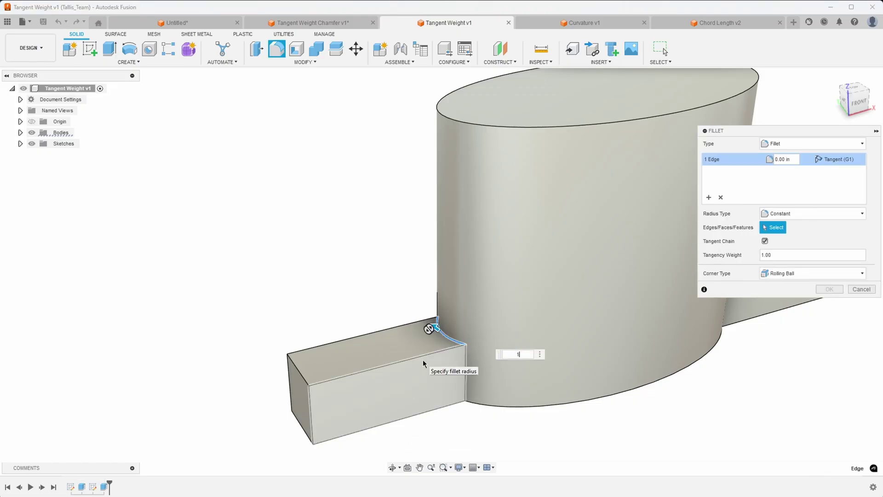
middle_click_drag(280, 299, 351, 360, "shift")
middle_click_drag(429, 326, 371, 373, "shift")
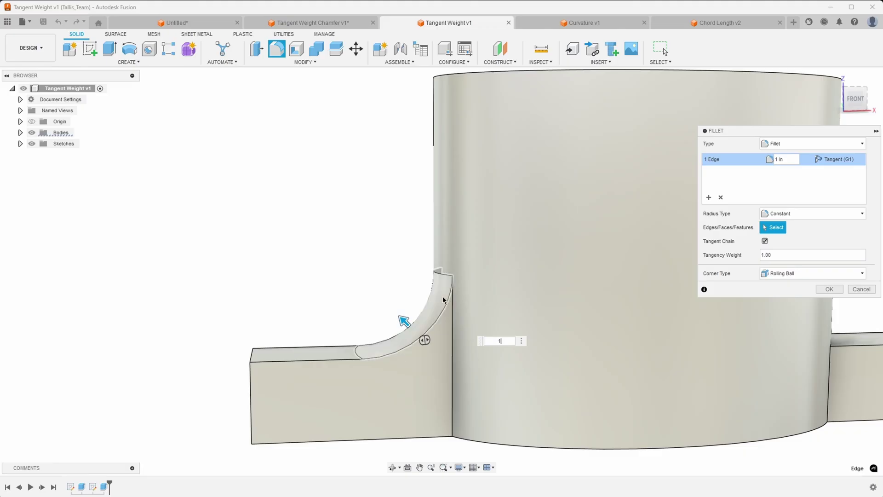
middle_click_drag(446, 230, 529, 391, "shift")
left_click(823, 289)
Create a 0.125 in constant fillet on the same bar's front upper edge chain, including the curved section, and examine the blended corner
middle_click_drag(464, 294, 488, 276, "shift")
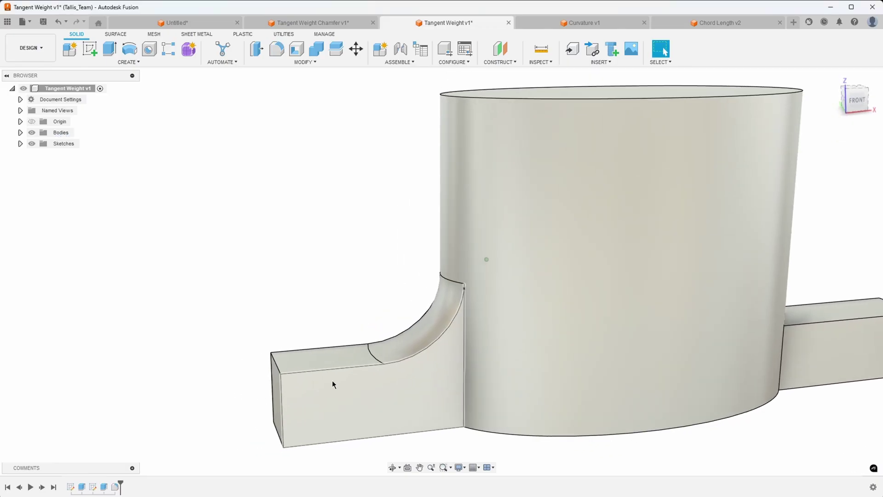
right_click(329, 368)
left_click(316, 431)
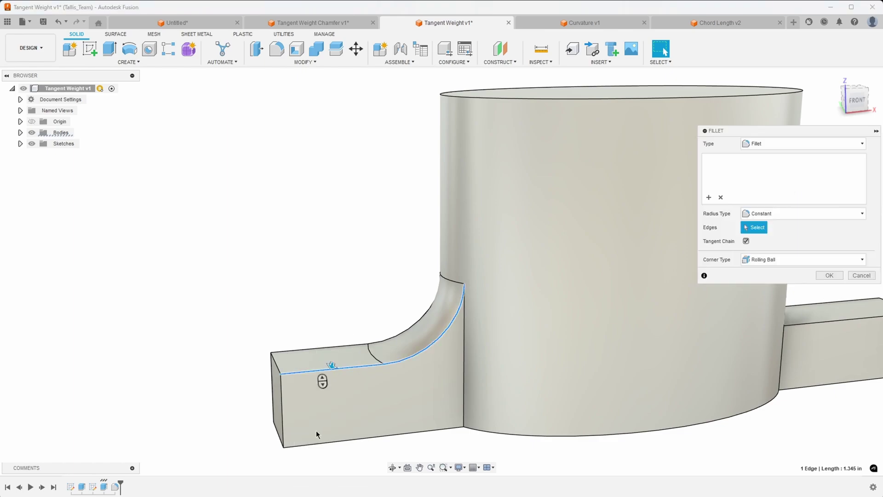
type(".125")
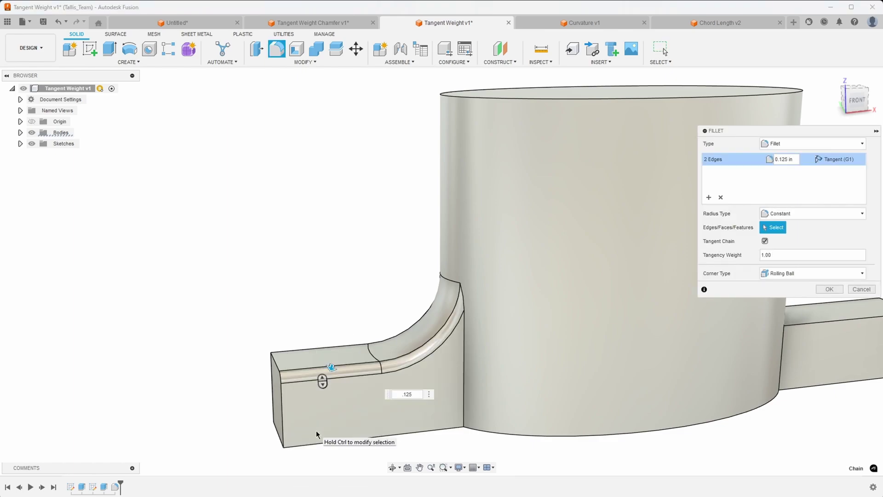
left_click(308, 349)
mouse_move(484, 448)
middle_mouse_down("shift")
mouse_move(501, 449)
mouse_move(494, 436)
middle_mouse_up("shift")
left_click(819, 291)
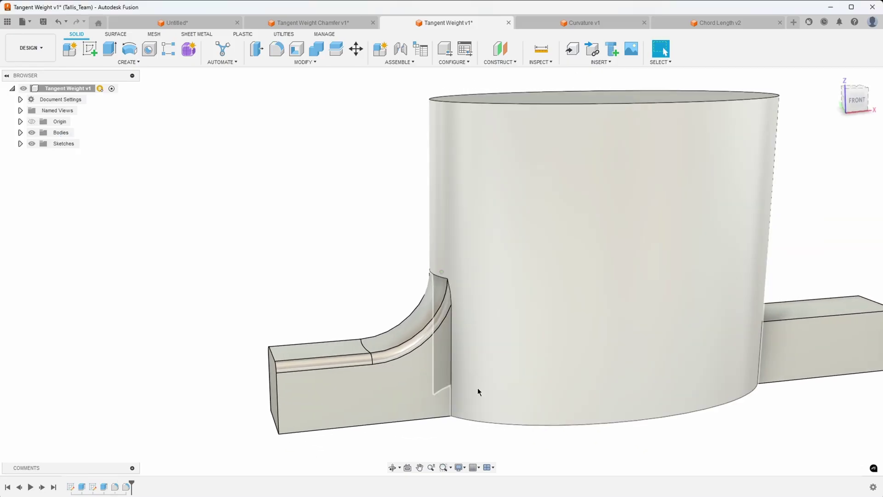
middle_click_drag(180, 412, 481, 303, "shift")
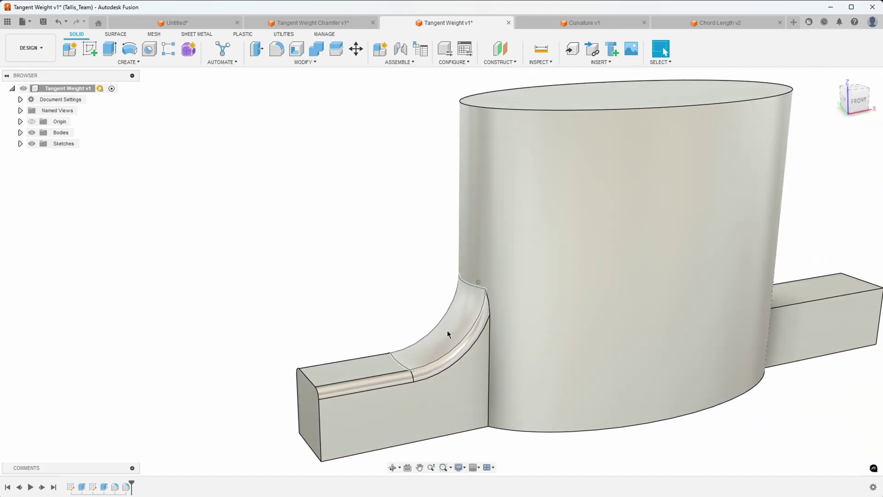
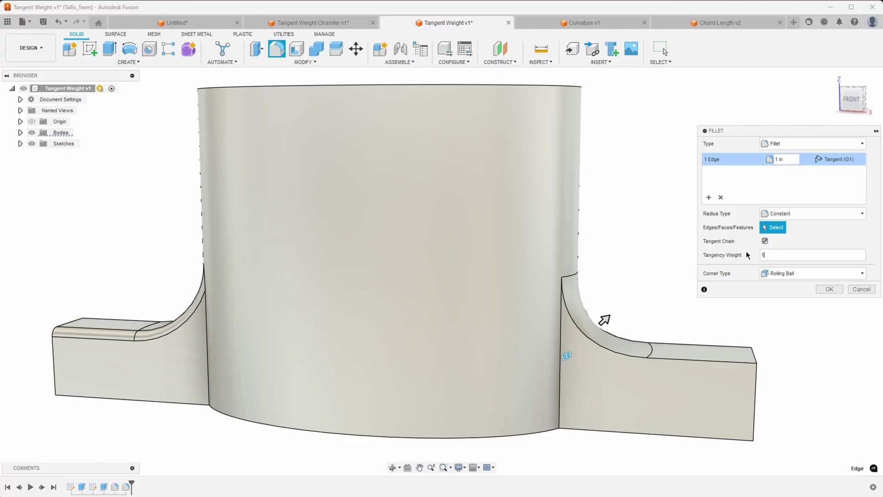
Set the 1 in fillet's tangency weight to 1.75 on the second bar, create it, and compare both bar-to-column fillets from the front
type("5")
scroll(763, 246, "up", 3)
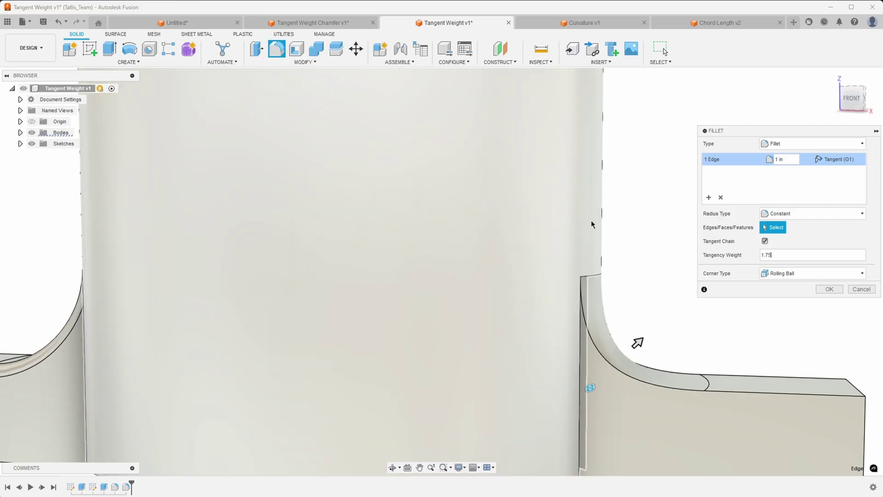
middle_click_drag(617, 350, 598, 338, "shift")
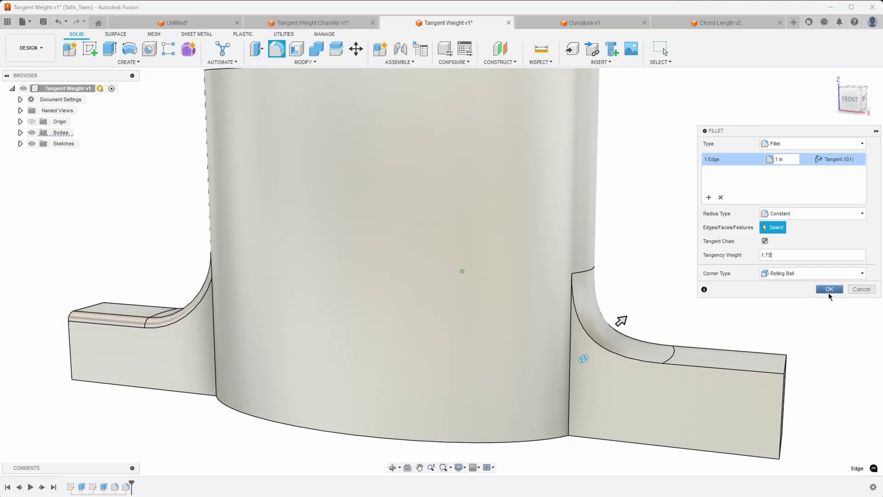
left_click(829, 288)
left_click(846, 103)
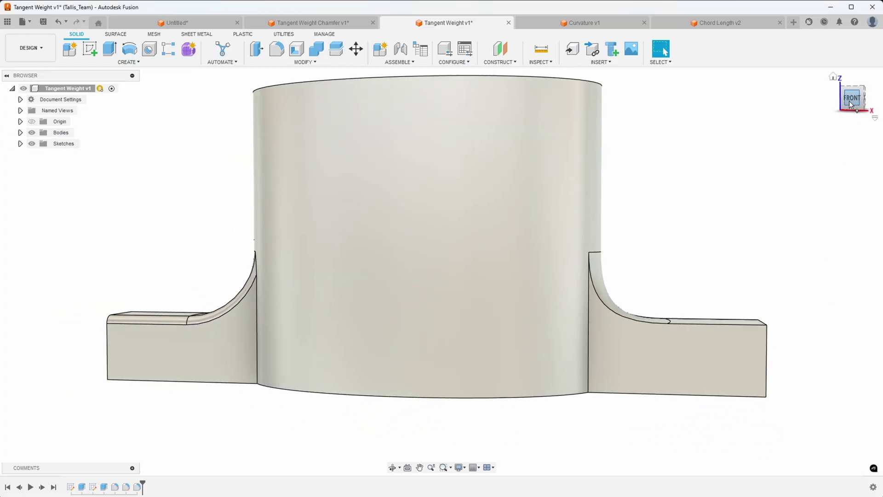
left_click(848, 101)
scroll(626, 217, "up", 3)
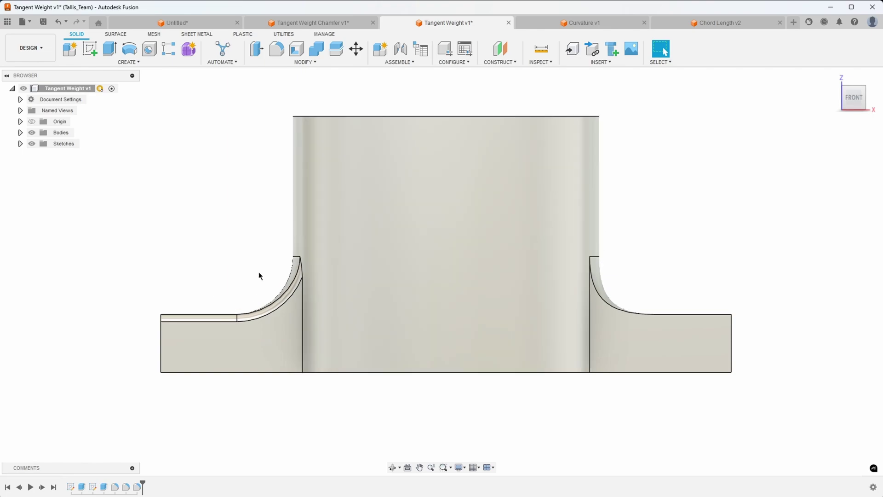
Create a 0.125 in constant fillet on the second bar's front and back upper edge chains, including the curved sections
scroll(750, 277, "up", 4)
middle_click_drag(750, 277, 704, 359, "shift")
scroll(704, 359, "down", 2)
left_click(662, 396)
right_click(662, 396)
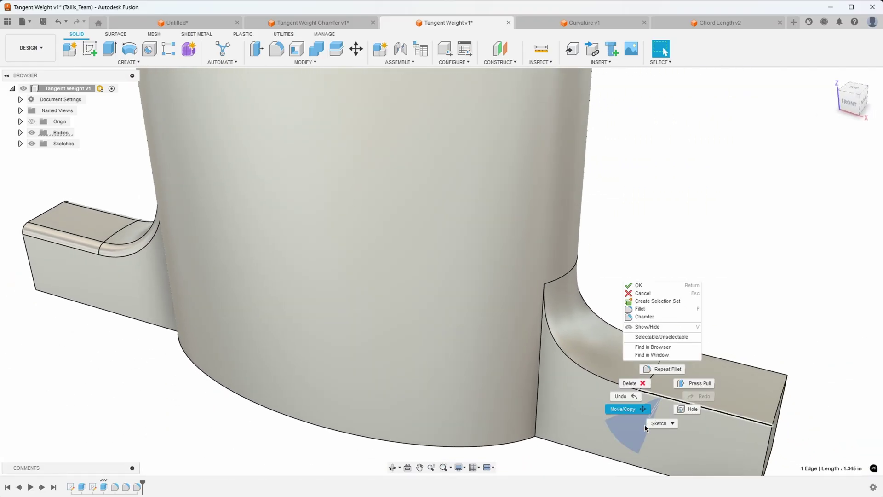
left_click(642, 308)
type(".125")
left_click(680, 350)
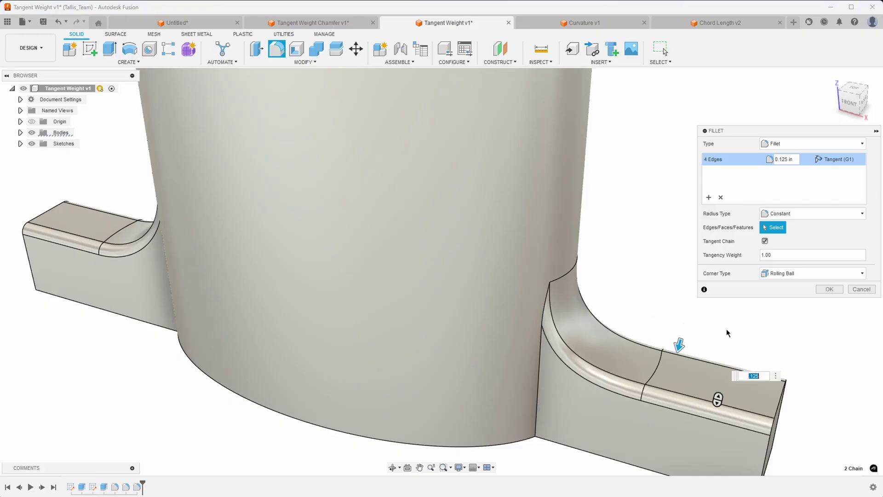
left_click(822, 289)
middle_click_drag(718, 290, 630, 480, "shift")
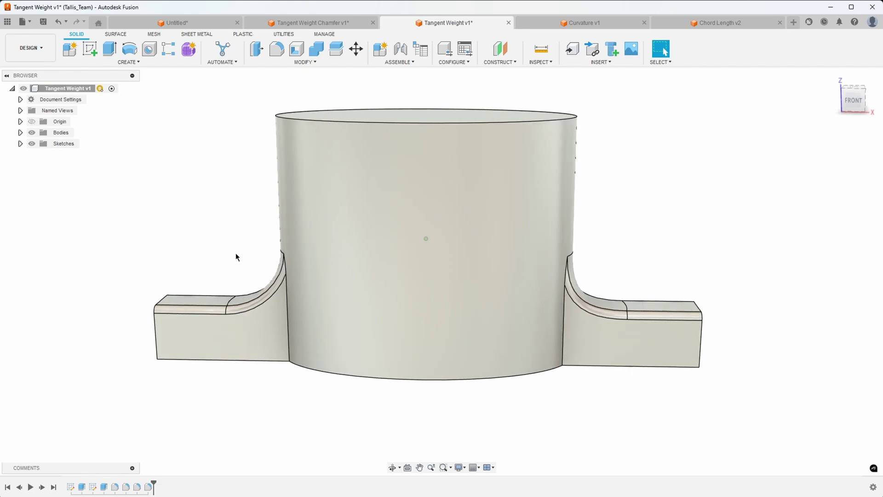
Edit the second bar's 1 in fillet to a tangency weight of 1.5 and examine the reshaped blend from several angles
right_click(137, 487)
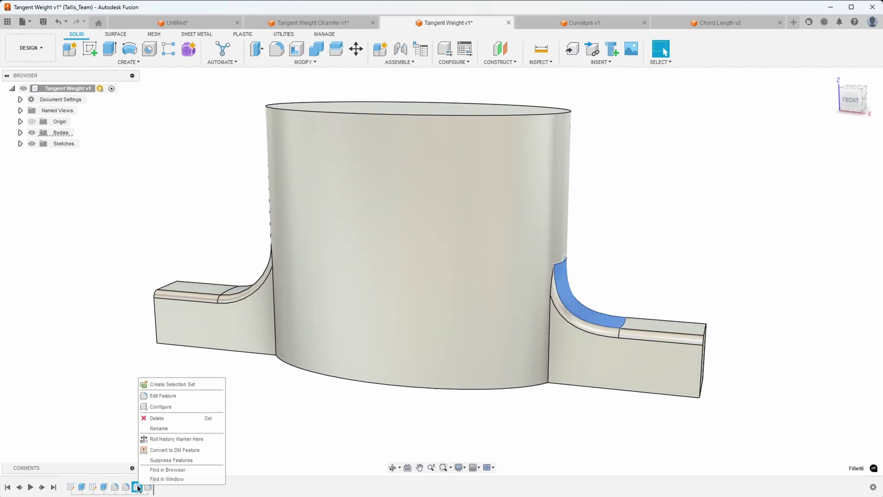
left_click(162, 395)
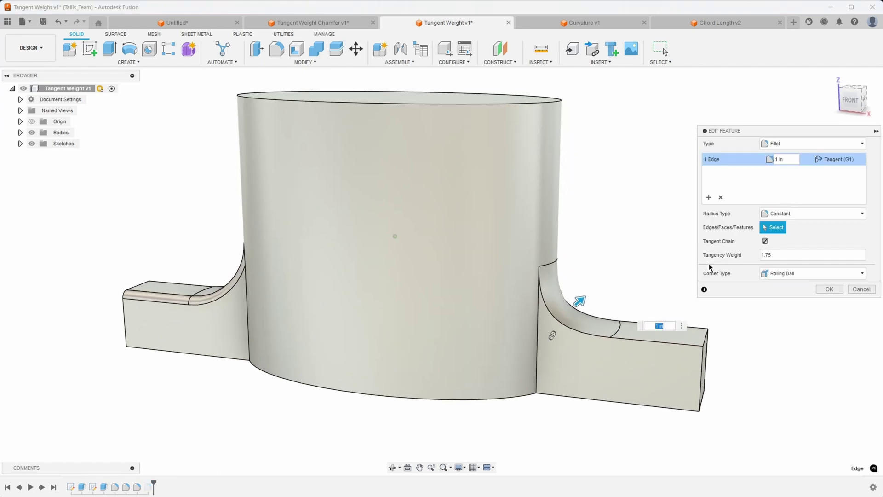
left_click(776, 256)
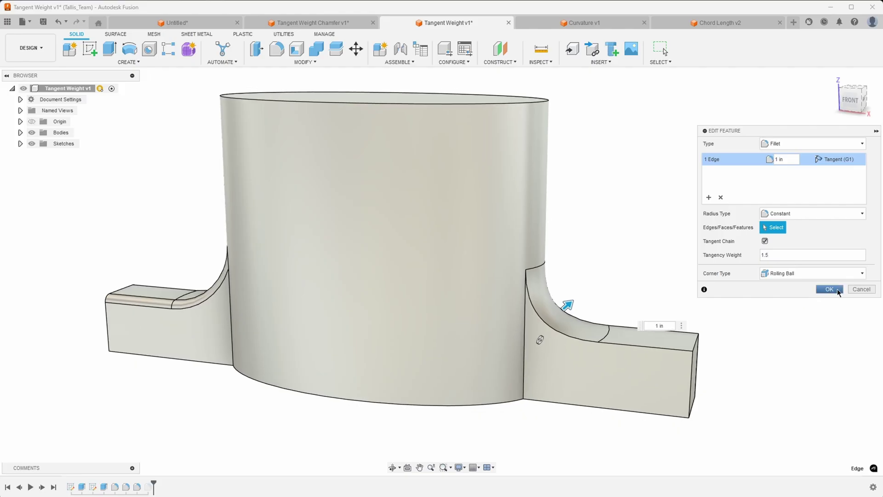
left_click(836, 289)
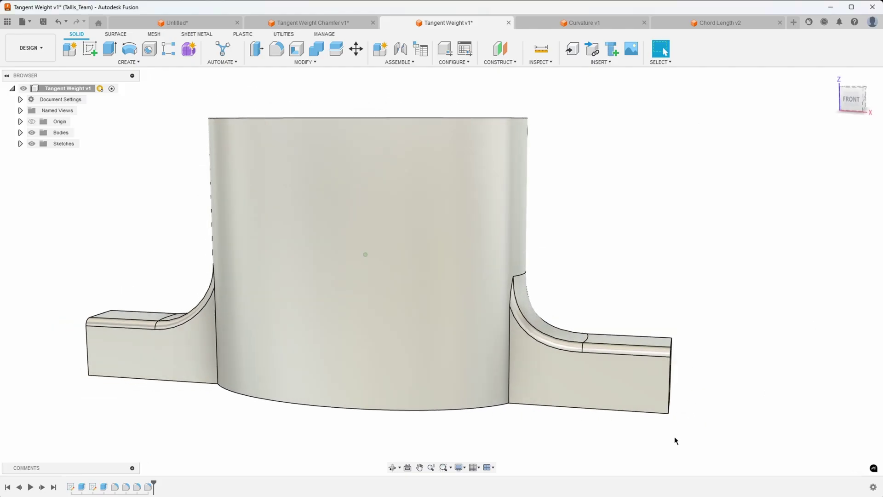
middle_click_drag(679, 439, 741, 289, "shift")
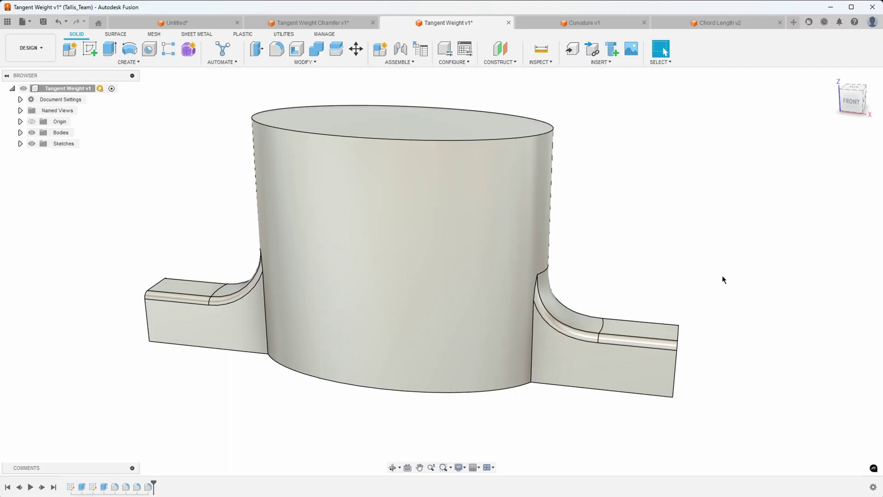
middle_click_drag(695, 278, 557, 251, "shift")
middle_click_drag(572, 318, 615, 241, "shift")
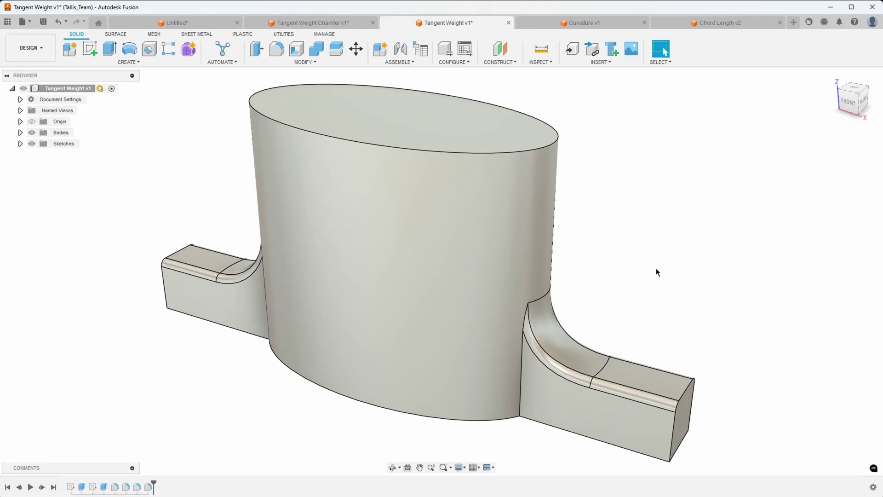
middle_click_drag(656, 267, 655, 272, "shift")
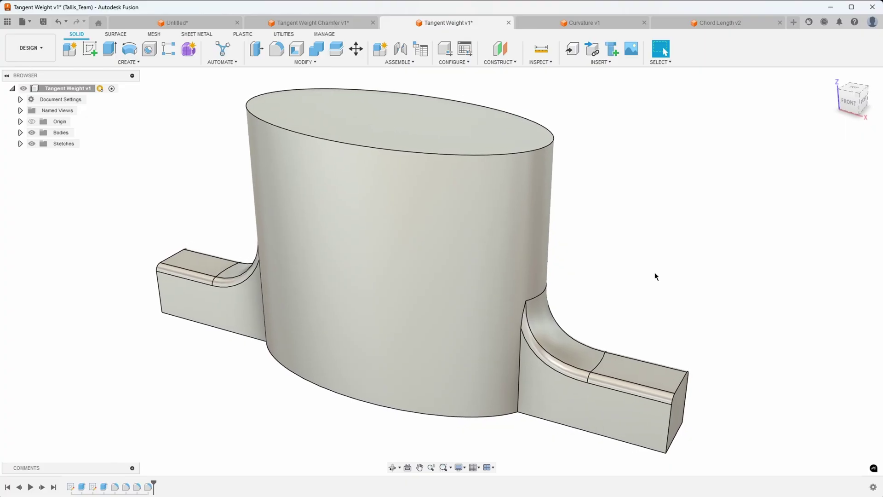
In the Curvature v1 design, expand the analyses and switch Zebra1 off and back on to compare the surface display
left_click(572, 23)
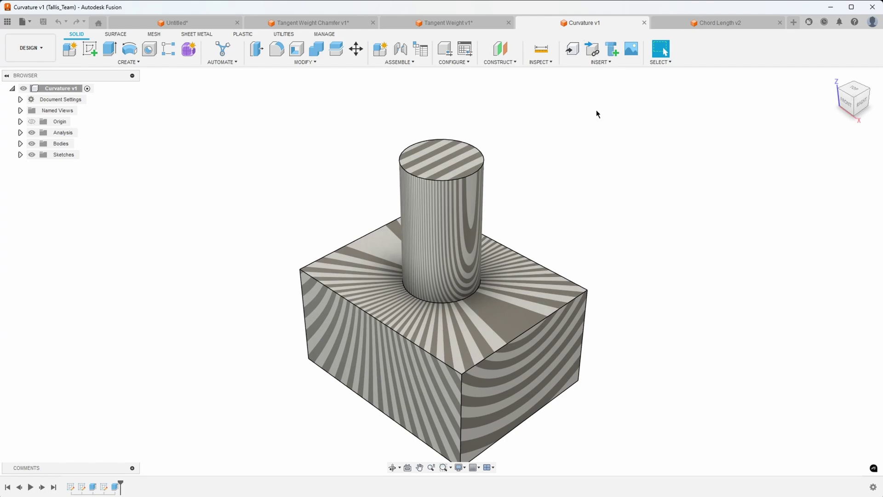
middle_click_drag(611, 164, 156, 184, "shift")
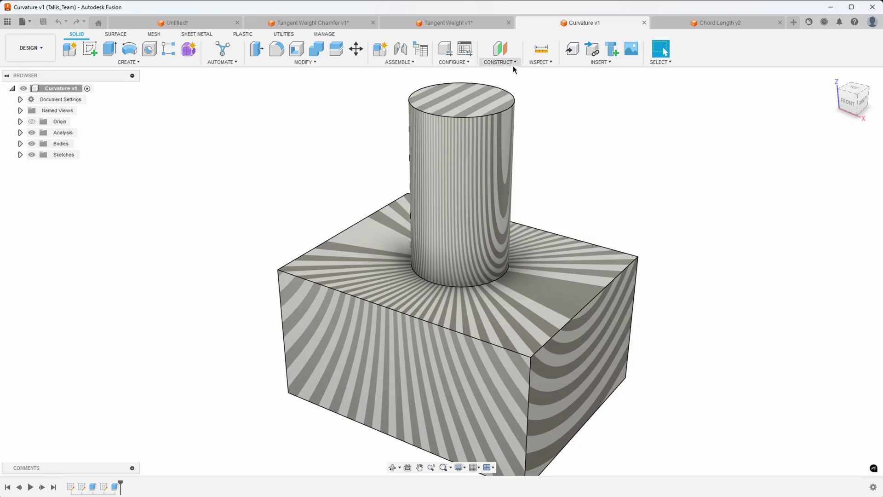
left_click(541, 62)
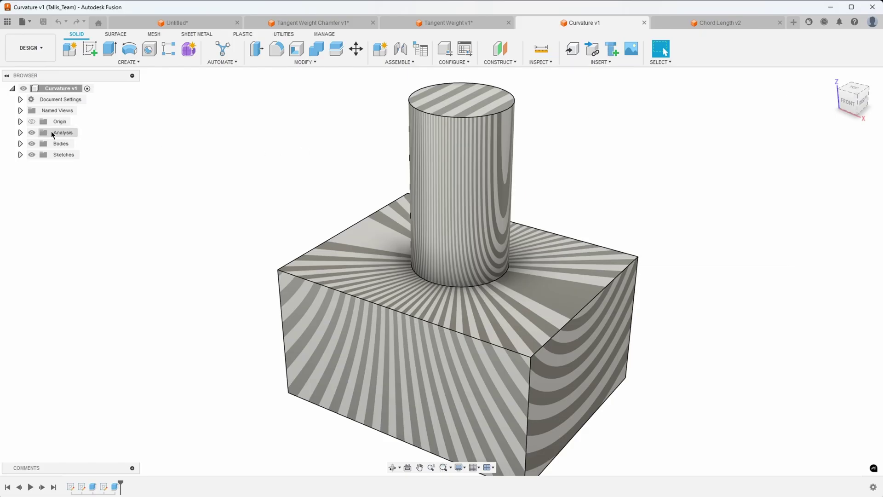
left_click(21, 132)
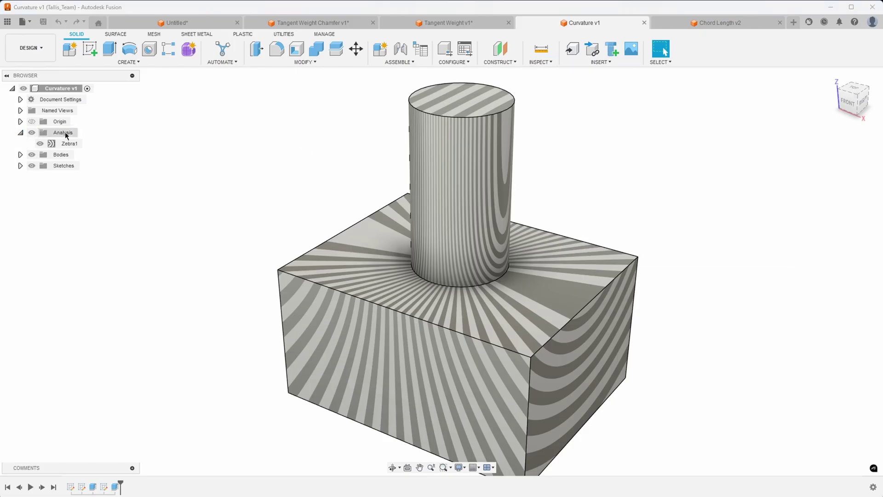
left_click(40, 144)
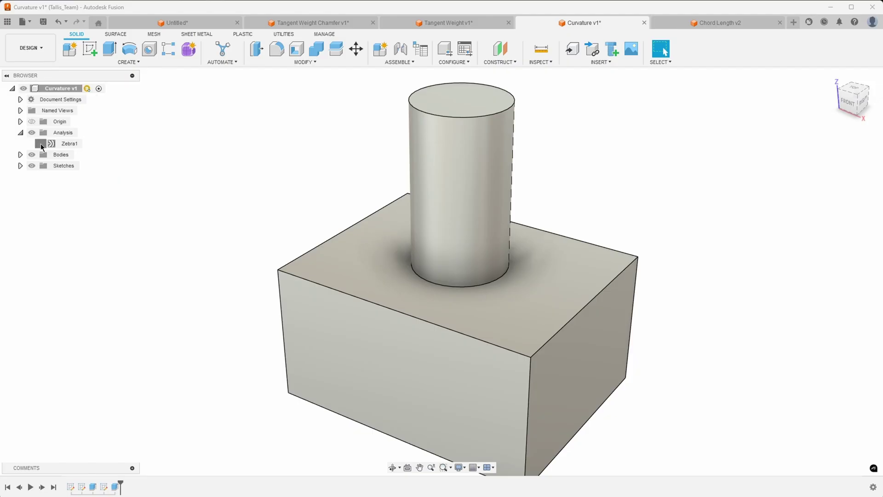
left_click(40, 144)
Create a 1 in constant tangent (G1) fillet on the circular edge where the cylinder meets the block's top face
scroll(220, 169, "up", 2)
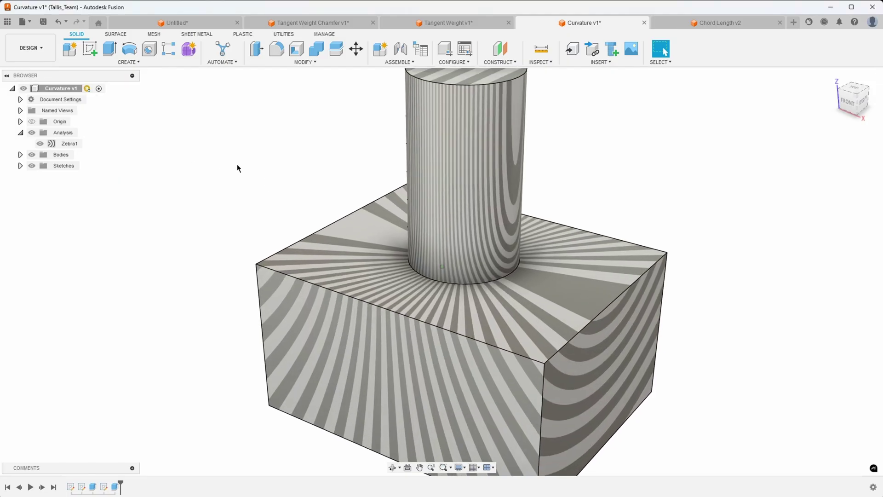
scroll(395, 240, "down", 1)
right_click(500, 280)
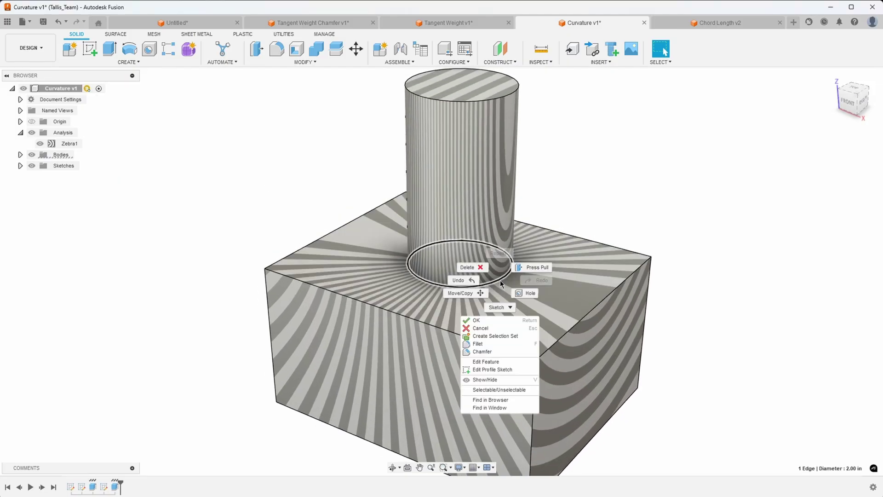
left_click(478, 344)
left_click_drag(501, 275, 511, 268)
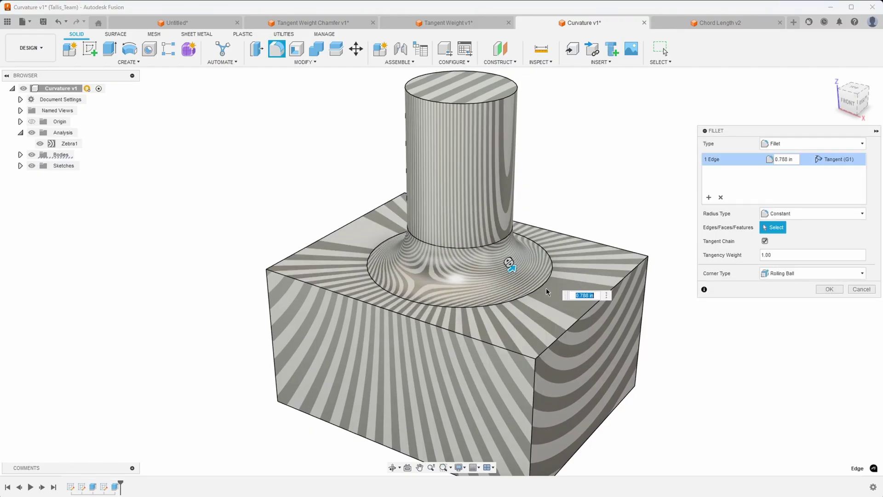
type("1")
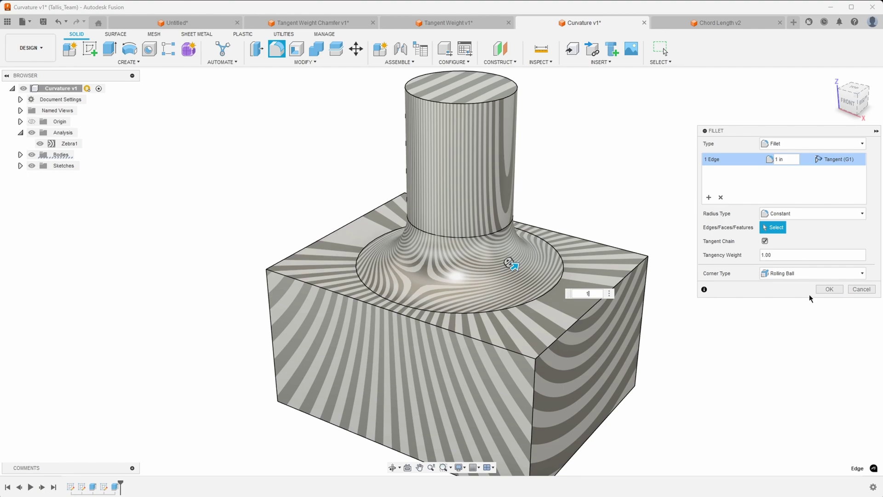
left_click(828, 289)
Examine how the zebra stripes run across the fillet's boundaries with the cylinder and the block's top face
scroll(594, 182, "up", 5)
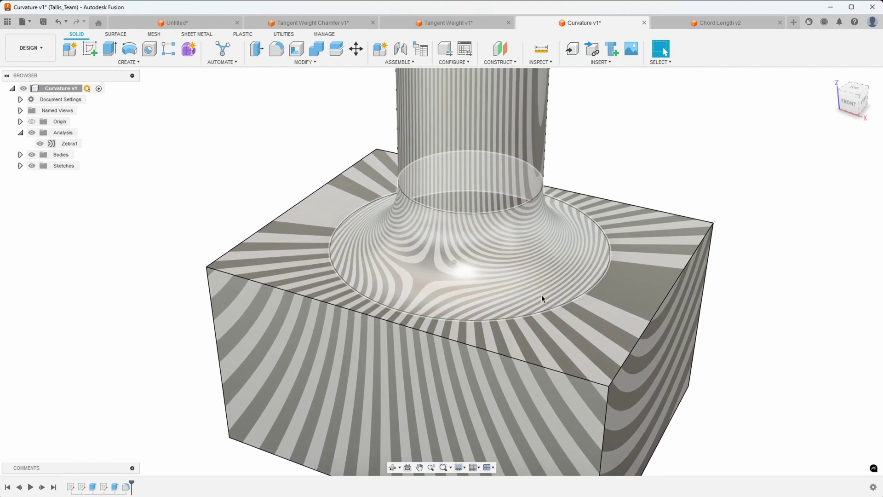
scroll(480, 357, "up", 1)
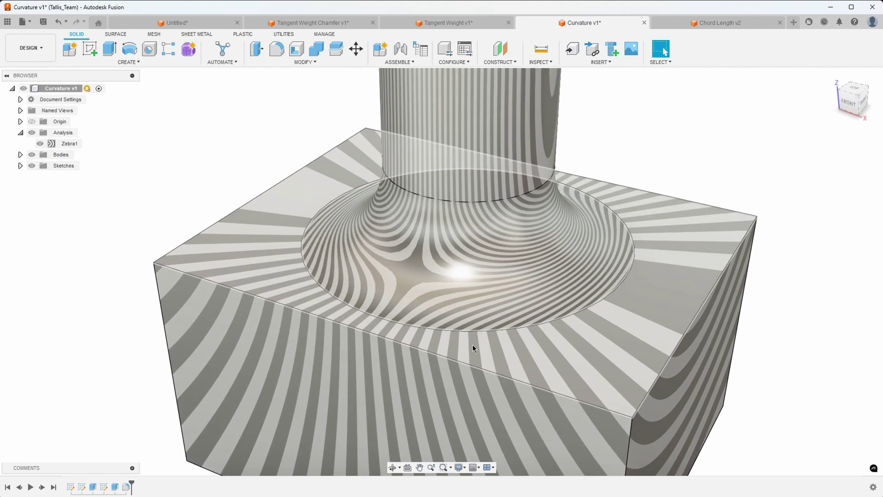
middle_click_drag(463, 332, 457, 354, "shift")
scroll(457, 356, "up", 2)
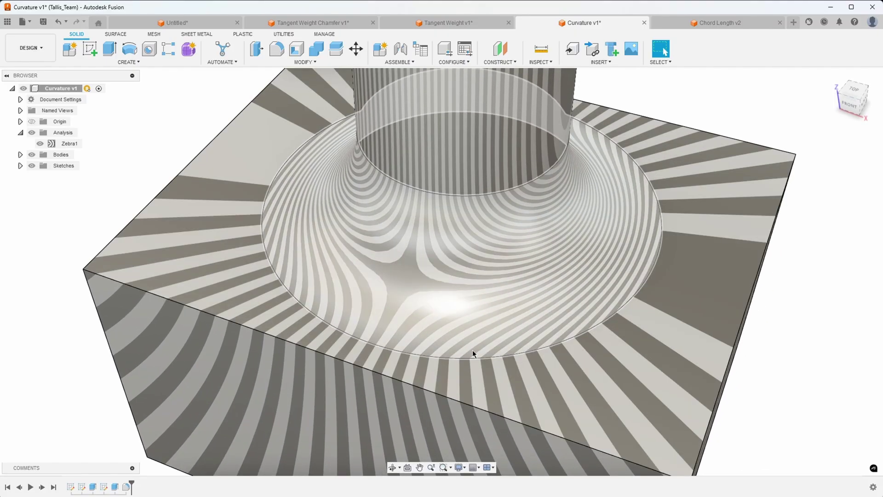
middle_click_drag(473, 351, 470, 193, "shift")
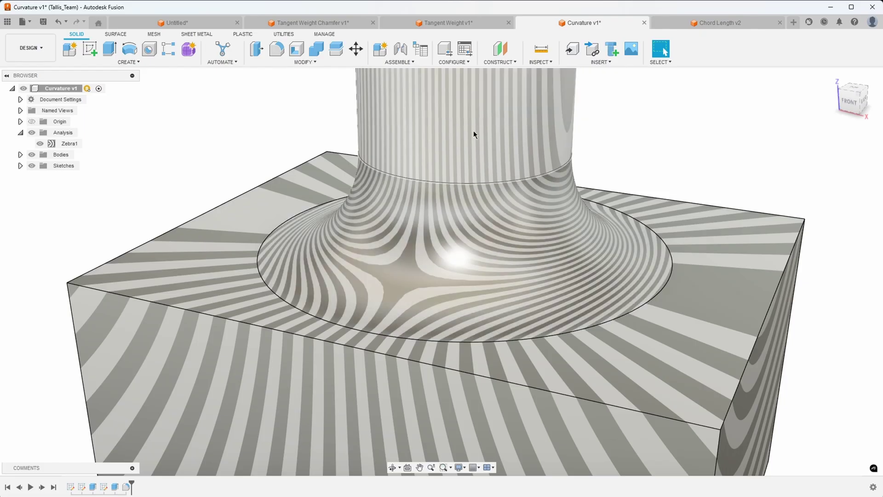
middle_click_drag(477, 153, 506, 324, "shift")
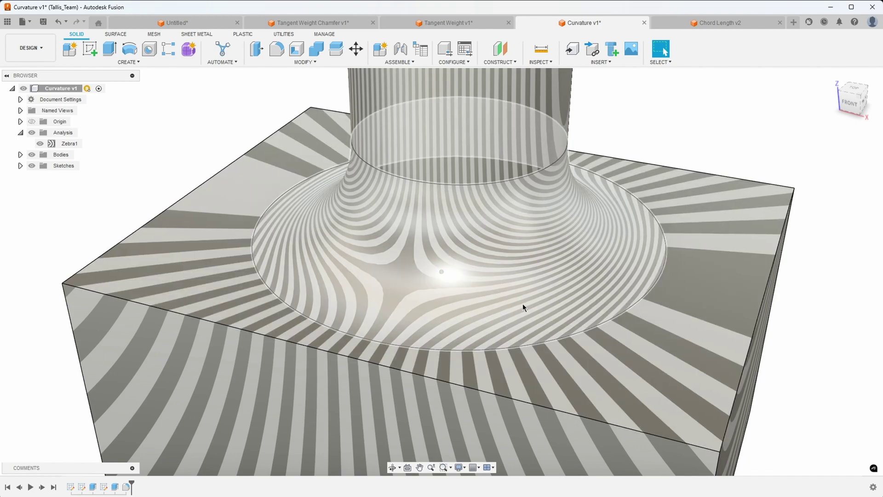
middle_click_drag(522, 308, 514, 225, "shift")
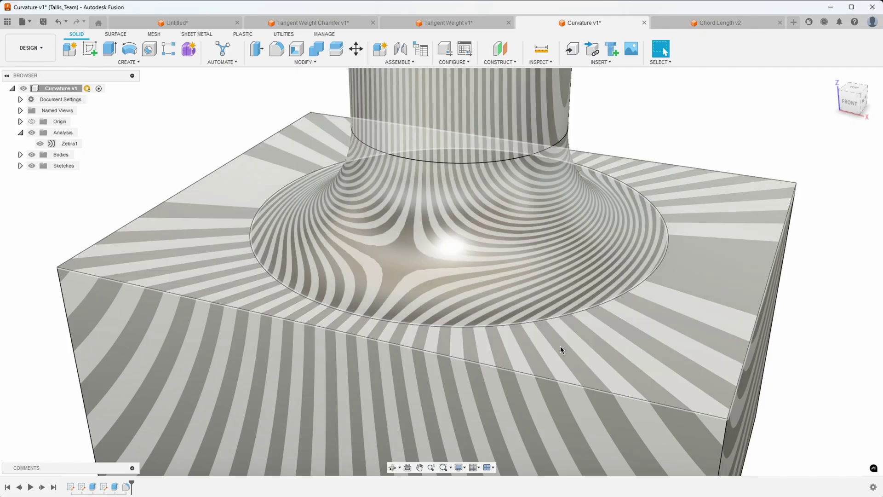
middle_click_drag(562, 346, 481, 323, "shift")
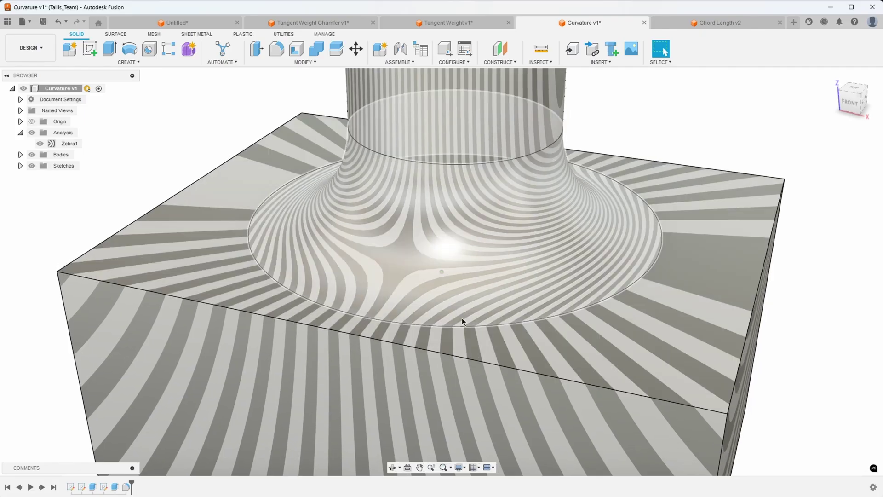
Hide the Zebra1 analysis to examine the fillet's plain shaded surface and reflections, and show the analysis again
left_click(40, 143)
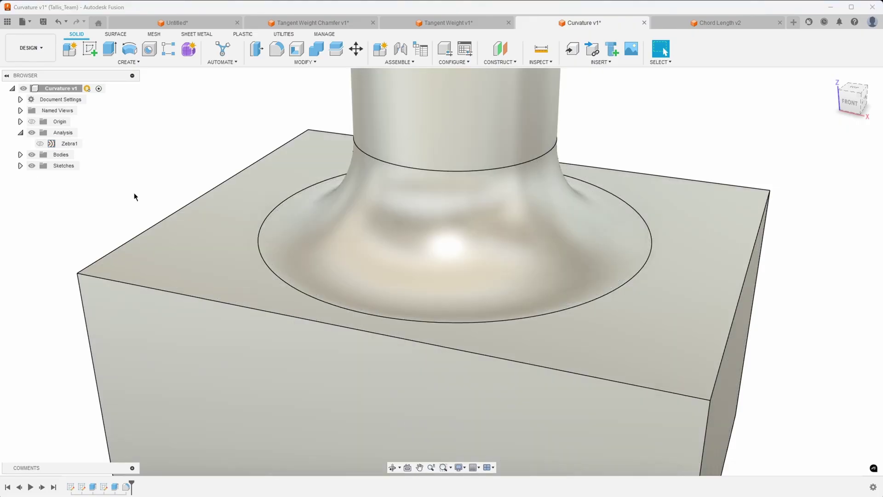
middle_click_drag(665, 281, 667, 273, "shift")
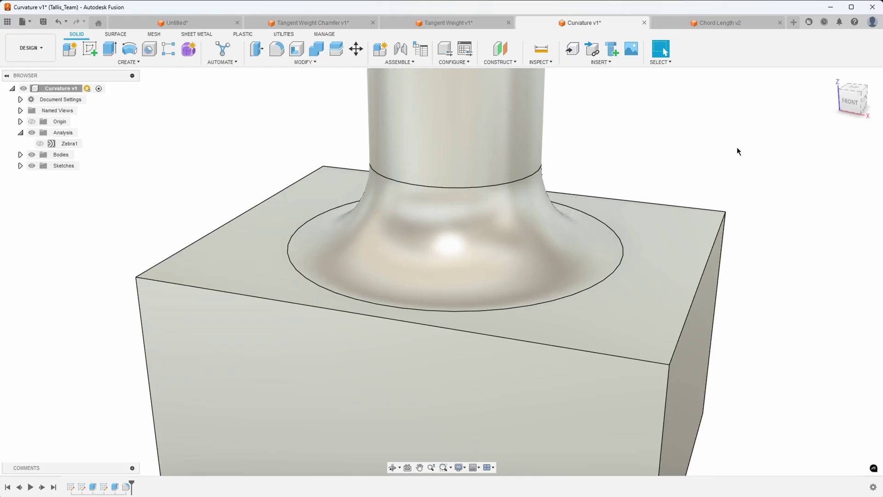
middle_click_drag(737, 150, 586, 303, "shift")
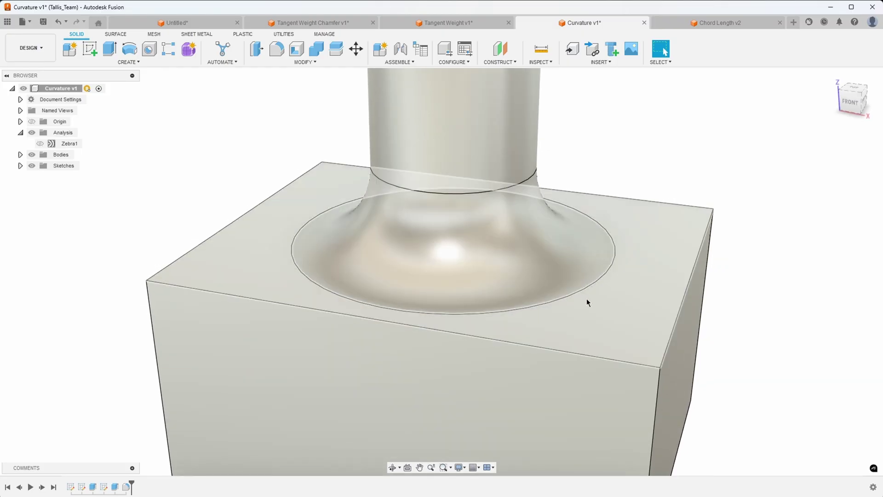
middle_click_drag(125, 196, 123, 193, "shift")
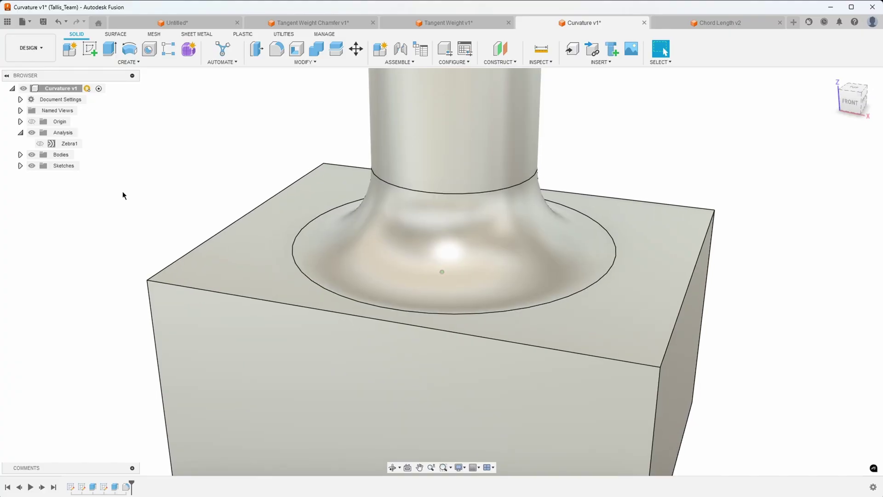
left_click(41, 143)
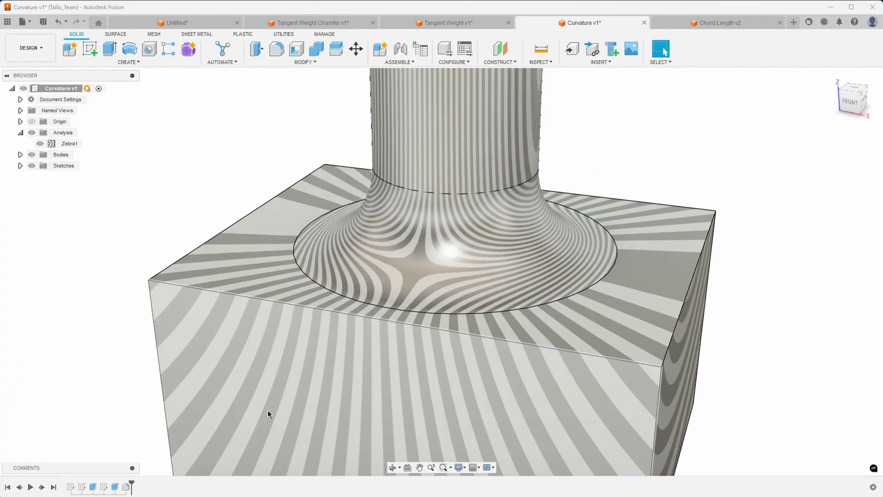
Edit the fillet at the cylinder's base and change its continuity to Curvature (G2)
right_click(128, 484)
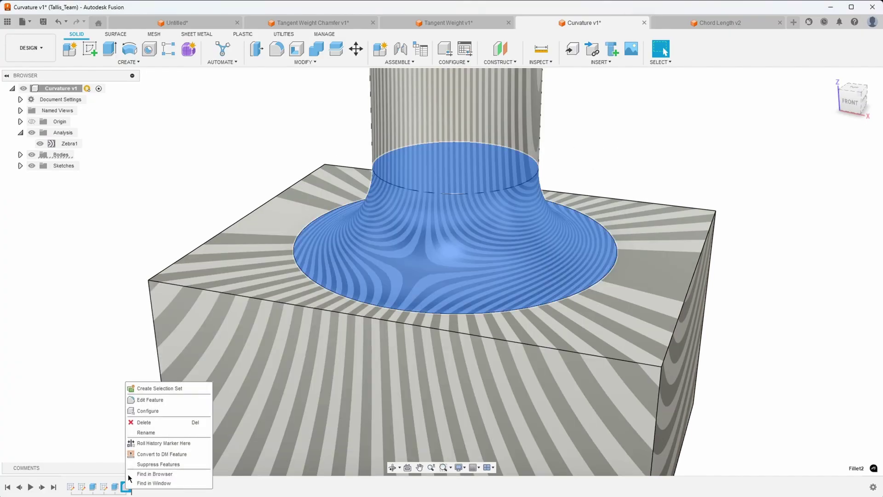
left_click(152, 400)
scroll(570, 267, "up", 3)
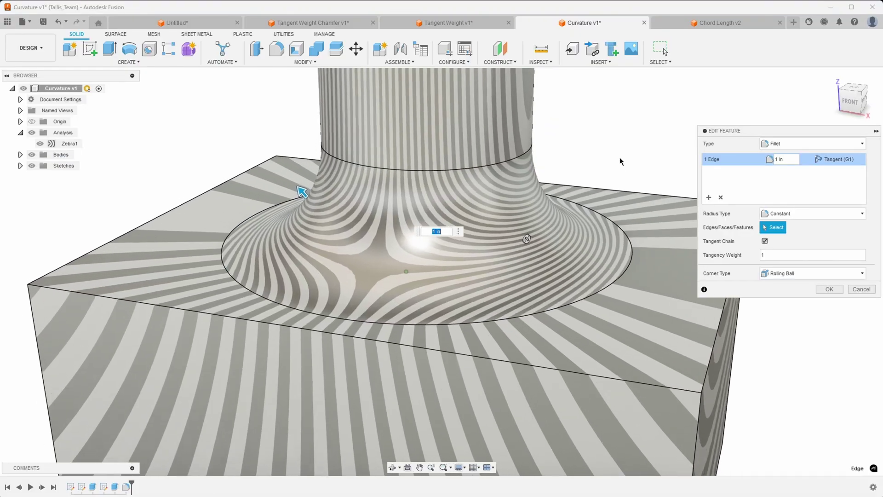
left_click(855, 161)
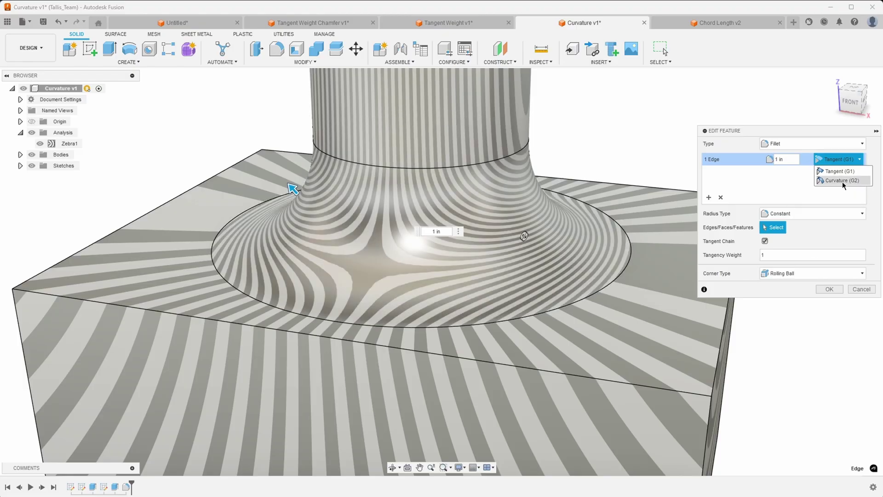
left_click(842, 181)
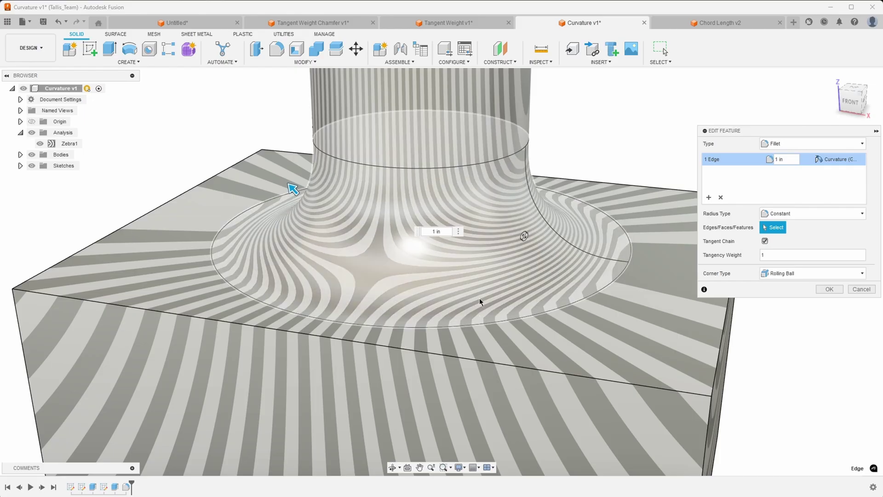
In the front view, switch the fillet between Tangent (G1) and Curvature (G2) to compare its profile where it meets the cylinder
middle_click_drag(628, 349, 632, 297, "shift")
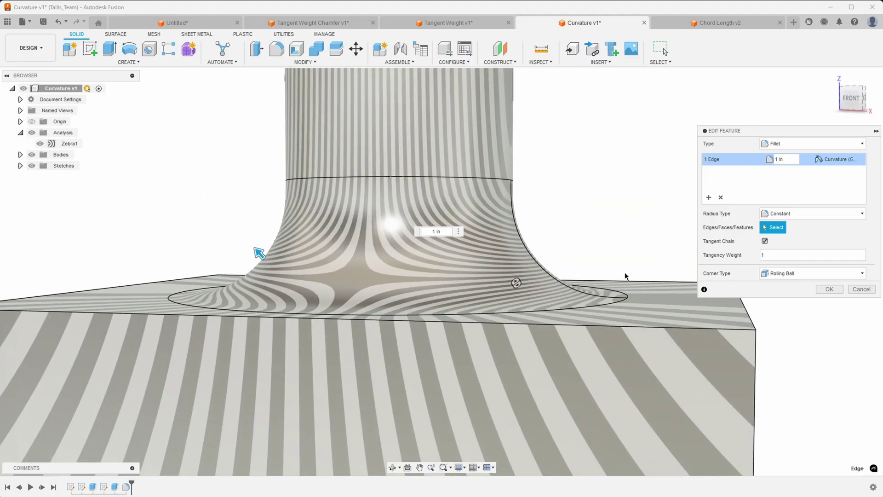
middle_click_drag(578, 210, 630, 288, "shift")
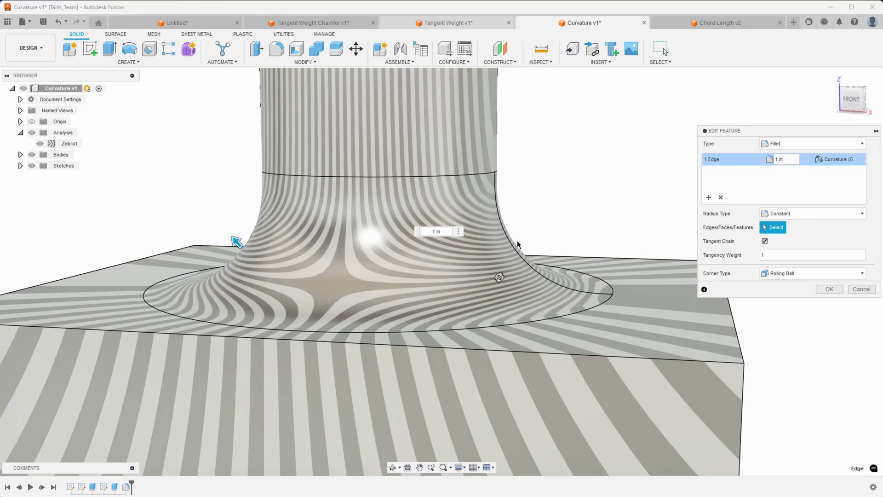
middle_click_drag(516, 241, 512, 237, "shift")
left_click(849, 102)
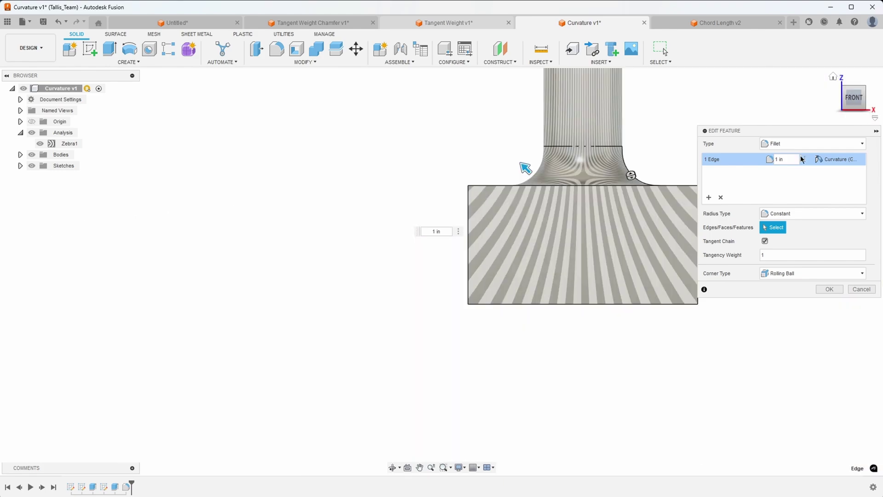
scroll(658, 160, "up", 5)
middle_click_drag(608, 181, 493, 246)
left_click(848, 162)
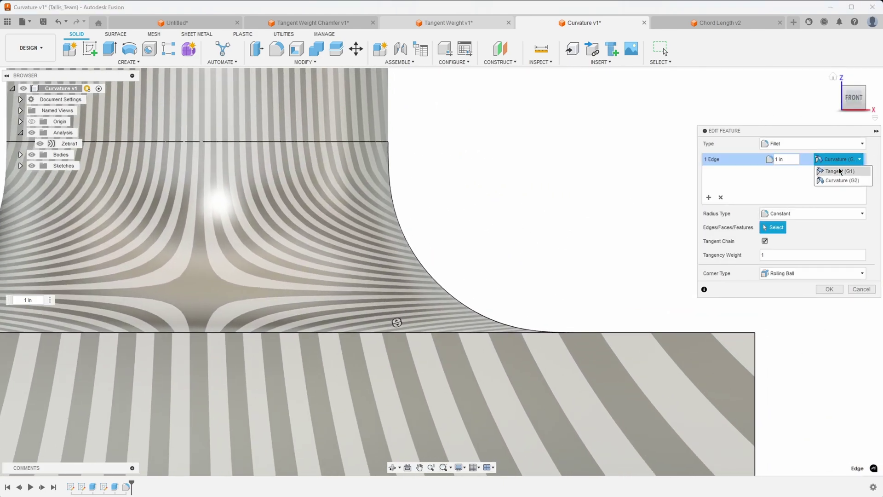
left_click(833, 171)
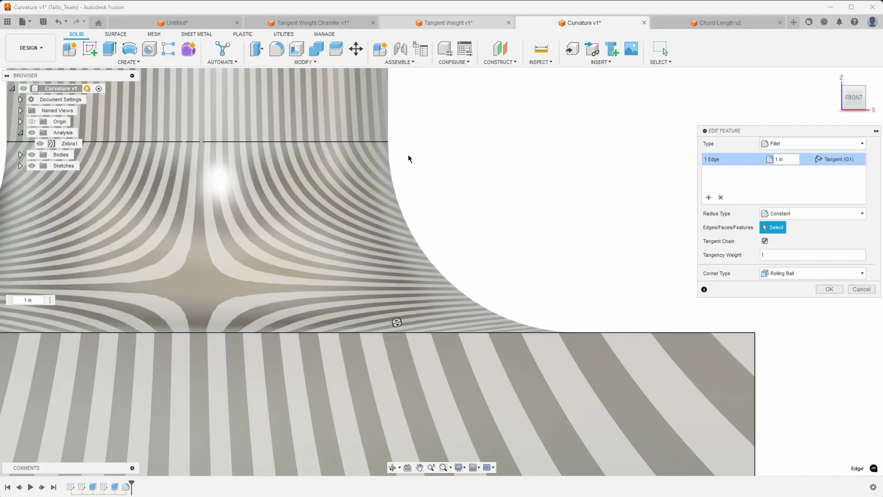
left_click(814, 159)
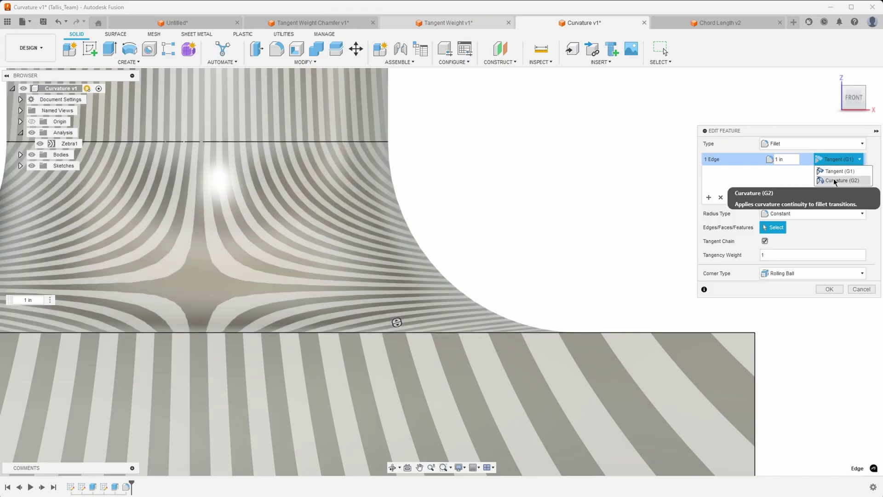
left_click(833, 178)
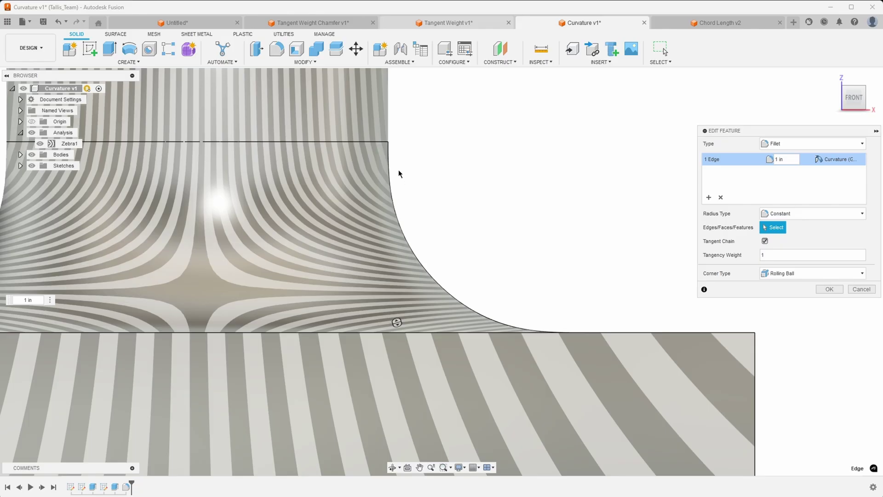
Switch the fillet to Tangent (G1) and back to Curvature (G2) to compare how it runs into the block's top face
left_click(831, 161)
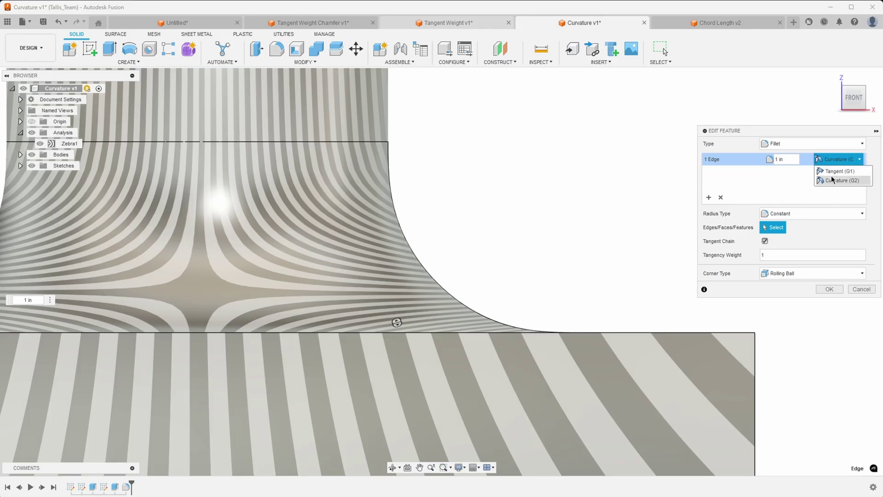
left_click(831, 173)
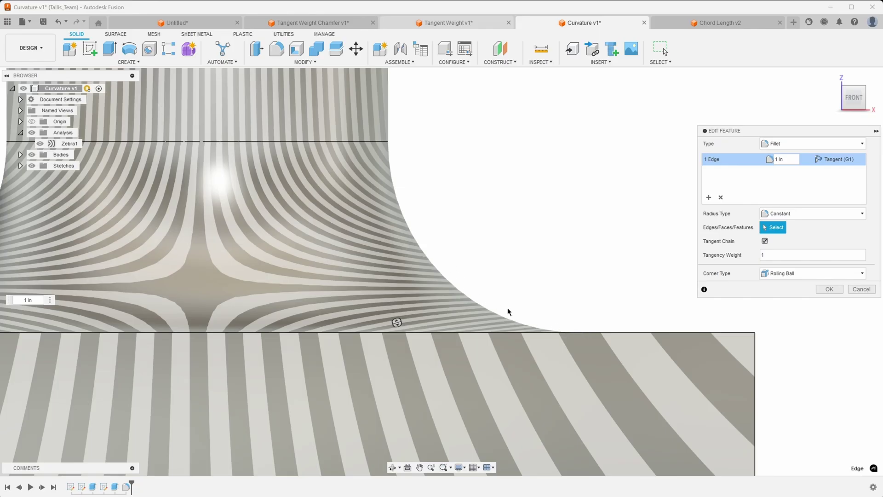
left_click(833, 159)
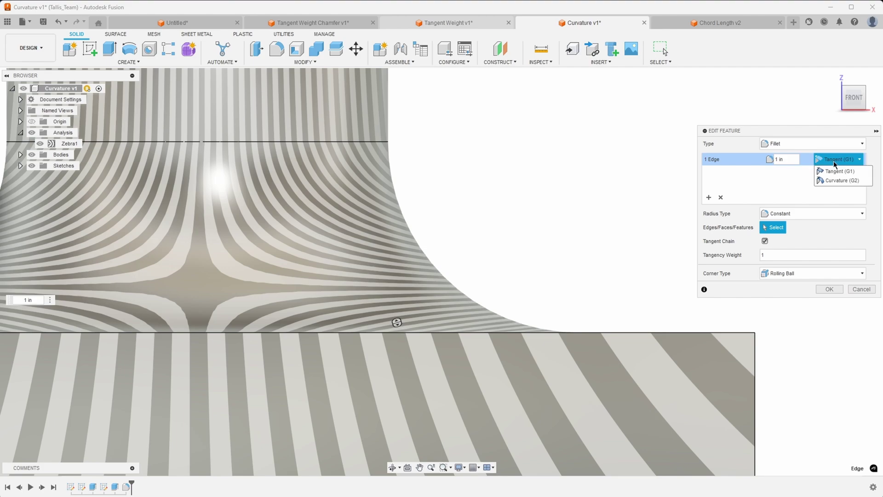
left_click(833, 181)
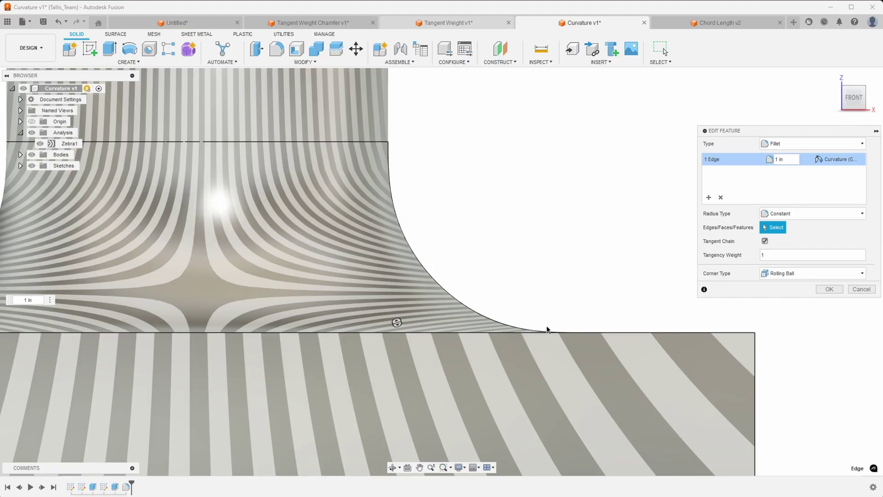
Examine how the zebra stripes flow across the boundaries of the fillet, keeping its continuity at Curvature (G2)
middle_click_drag(600, 272, 376, 288, "shift")
middle_click_drag(514, 259, 481, 302, "shift")
scroll(481, 299, "up", 10)
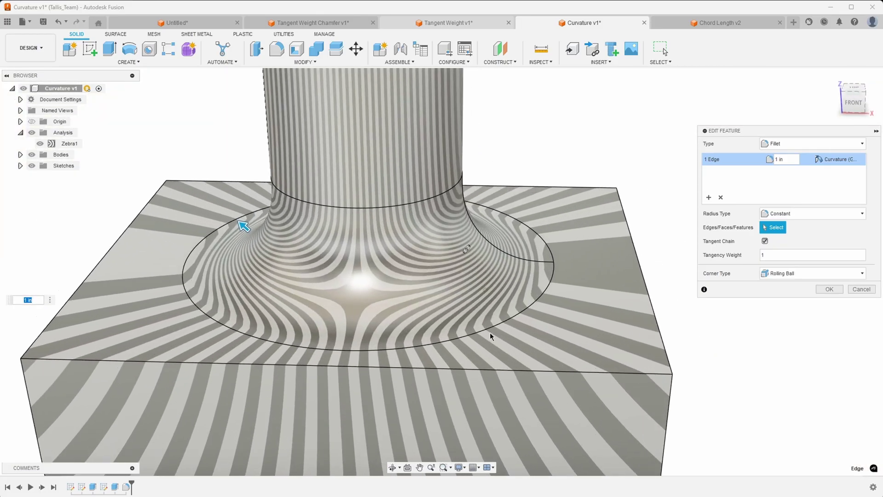
scroll(445, 381, "down", 4)
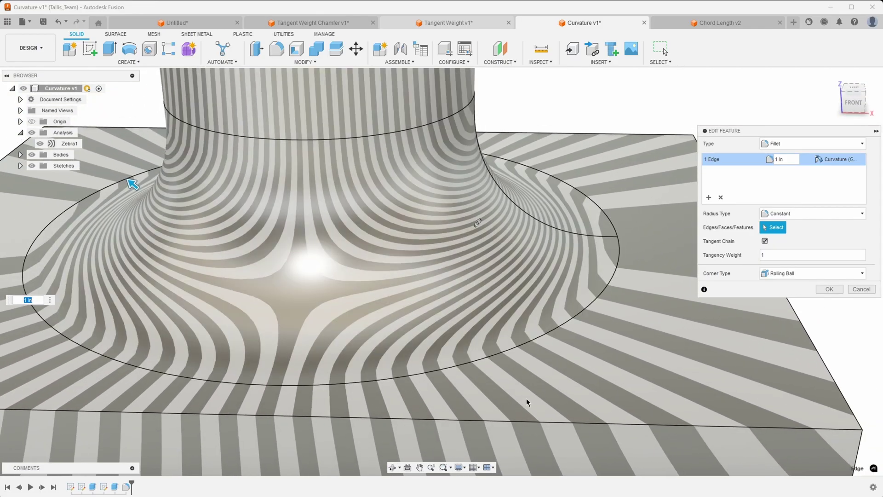
scroll(542, 286, "down", 6)
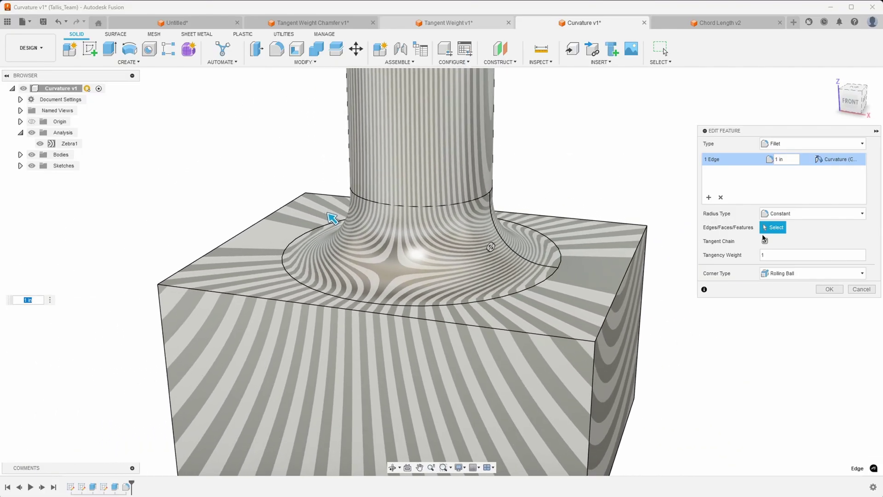
left_click(843, 159)
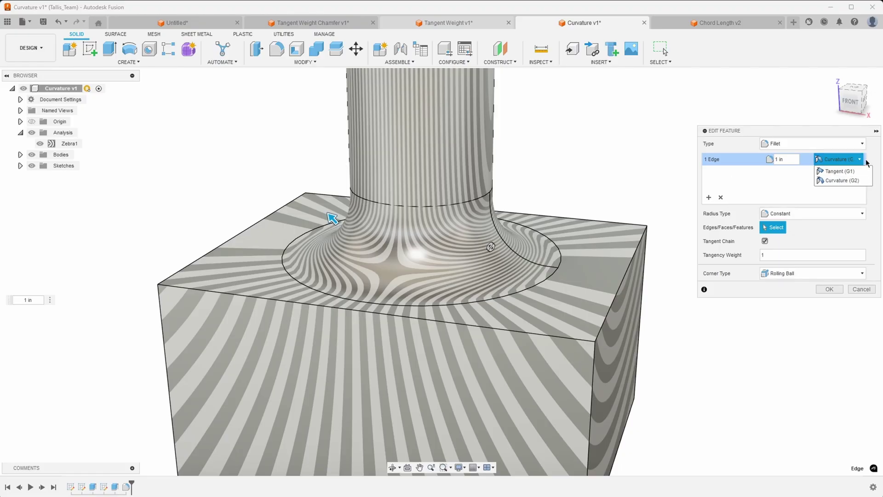
left_click(840, 181)
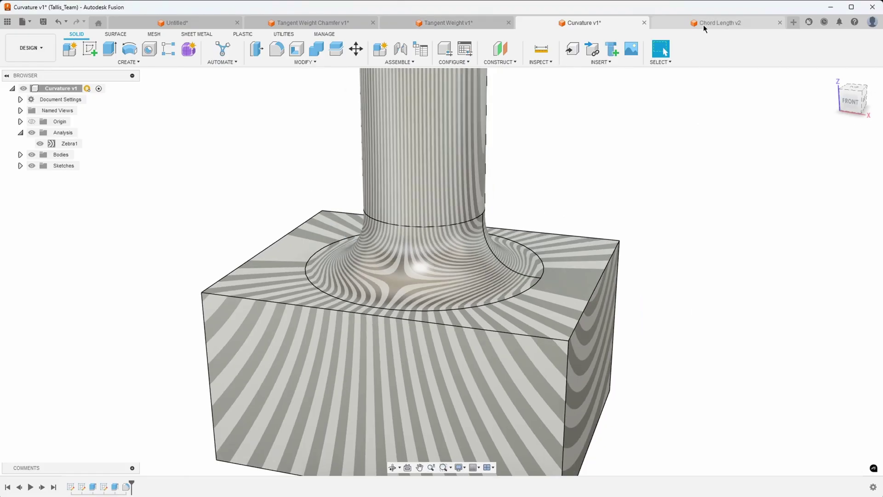
In the Chord Length v2 design, apply a 0.75 in constant tangent fillet to the edge where the cylinder meets the sloped face
left_click(697, 23)
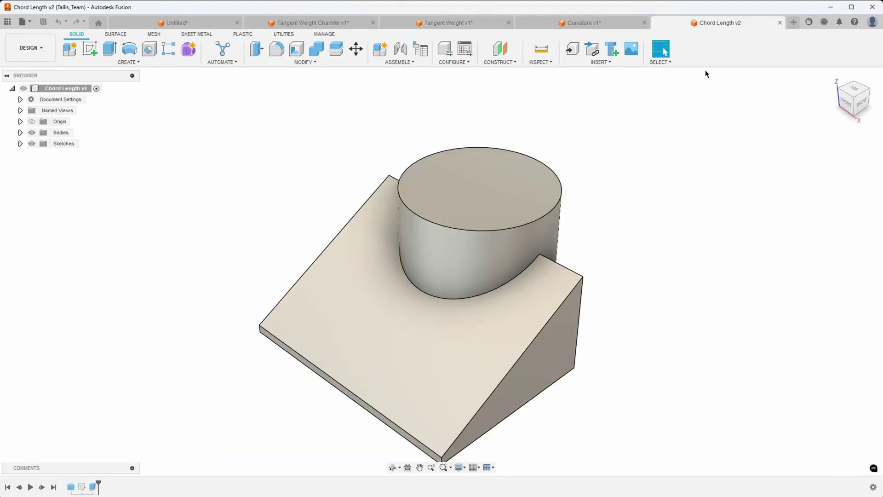
middle_click_drag(610, 106, 482, 265, "shift")
right_click(487, 261)
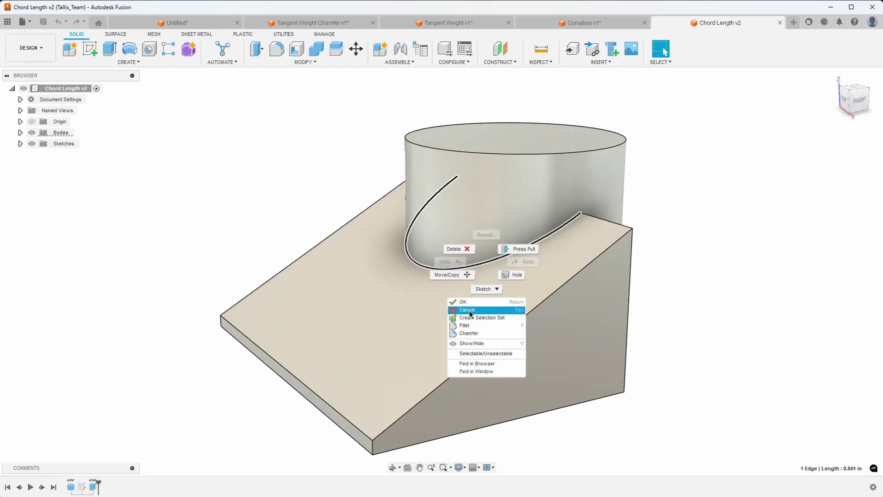
left_click(467, 325)
type(".7")
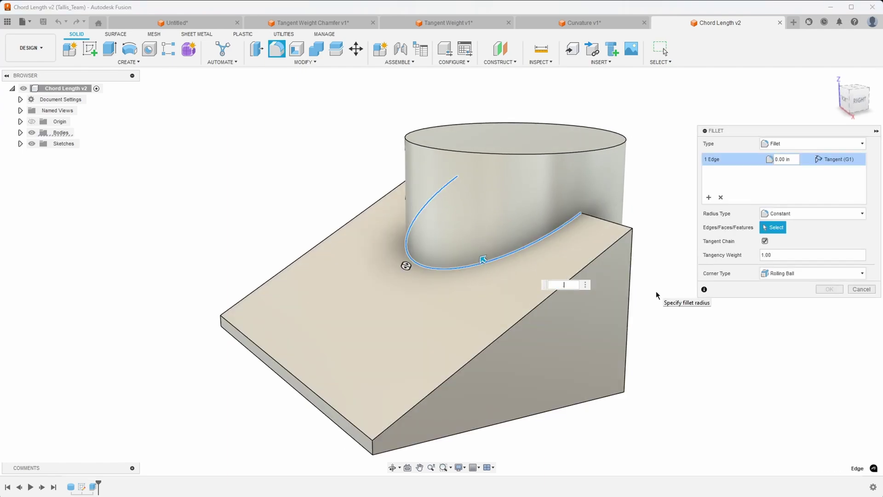
type("5")
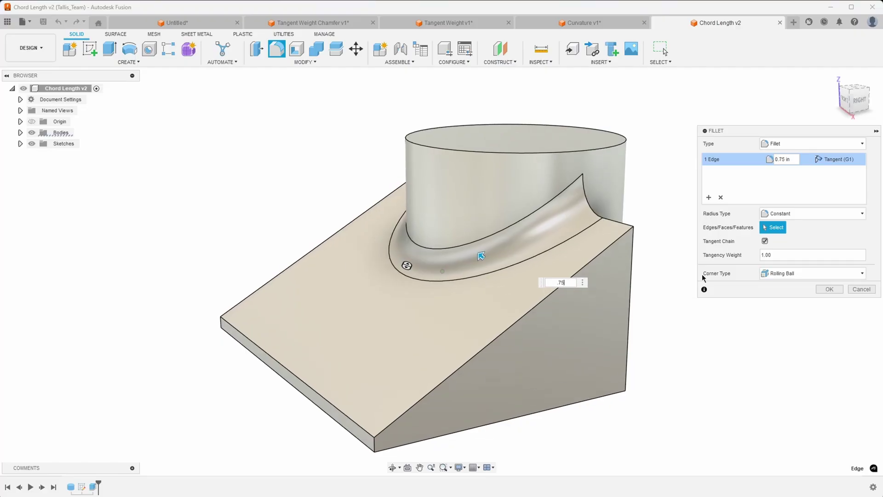
Change the cylinder fillet's radius type to Chord Length, set the chord length to 0.75 in, and complete the fillet
middle_click_drag(643, 276, 402, 298, "shift")
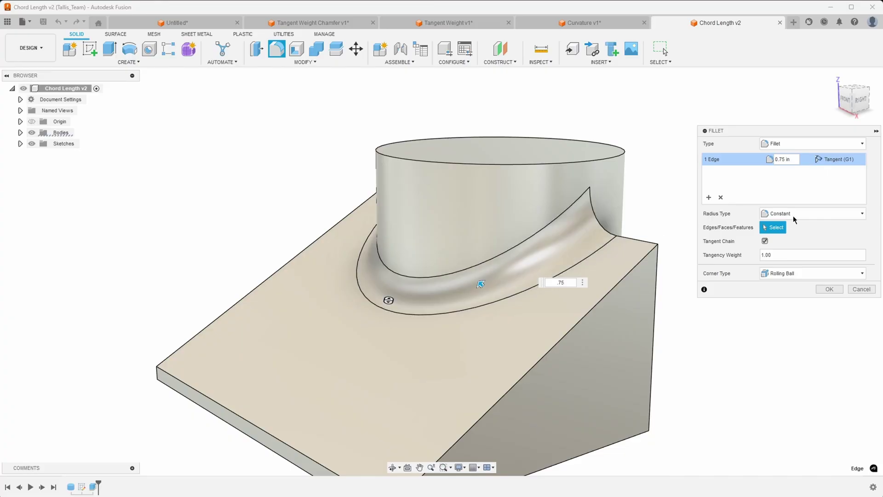
middle_click_drag(611, 194, 602, 202, "shift")
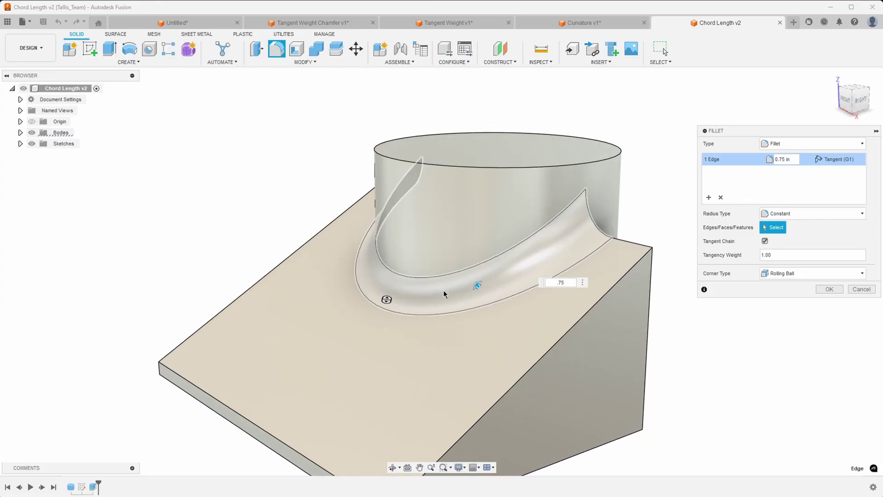
middle_click_drag(344, 250, 556, 217, "shift")
middle_click_drag(616, 178, 695, 197, "shift")
left_click(804, 216)
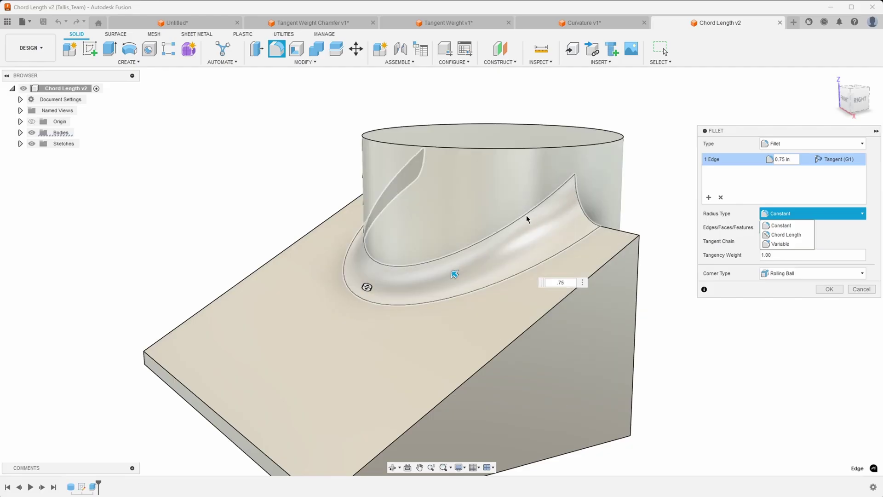
middle_click_drag(321, 180, 363, 177, "shift")
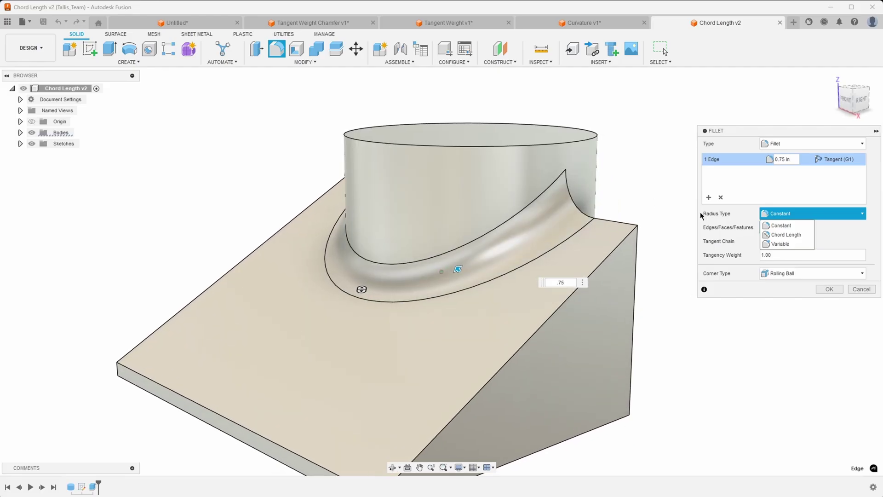
left_click(786, 235)
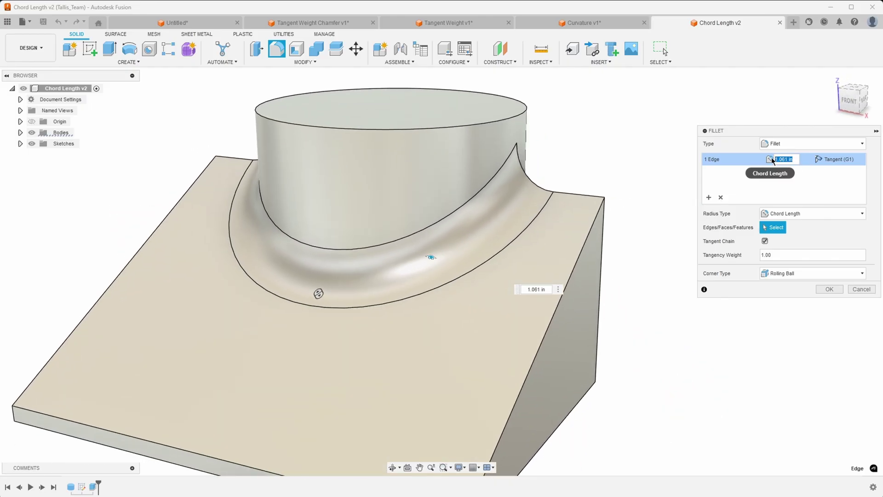
type(".75")
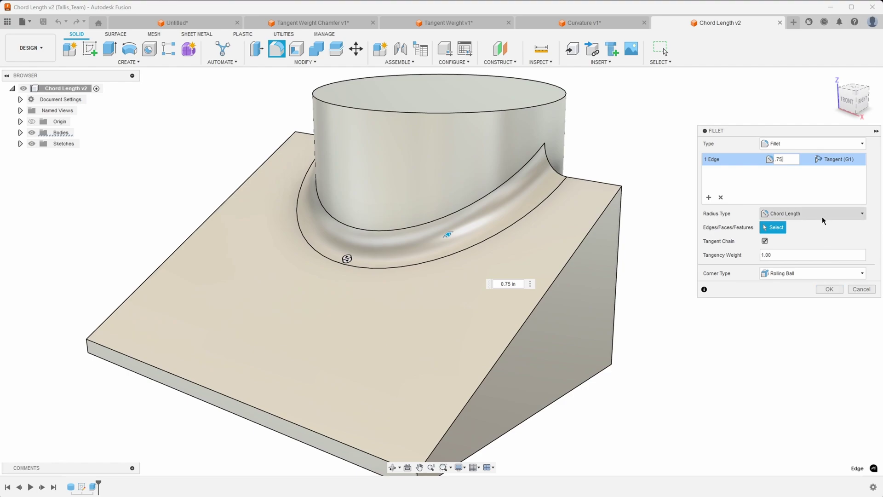
left_click(831, 289)
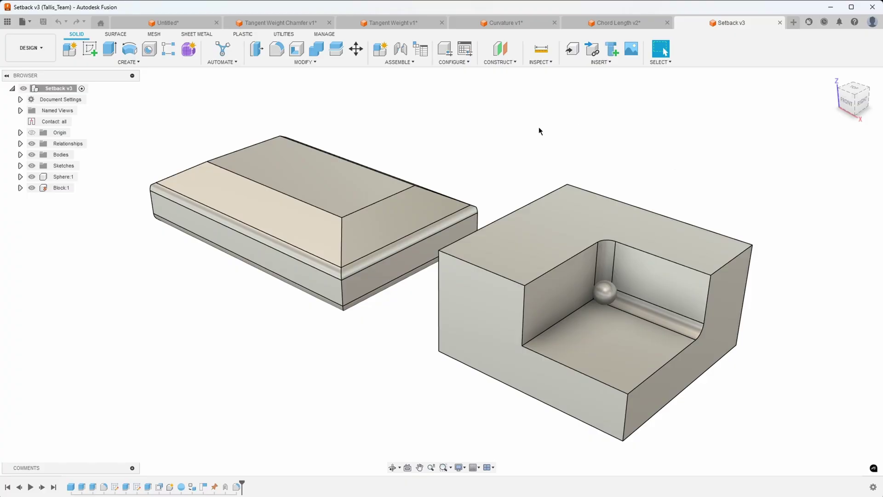
Try a 0.2 in constant tangent fillet with Rolling Ball corners on the tapered block's sloped corner edge, inspect the corner, and cancel it
middle_click_drag(517, 120, 530, 329, "shift")
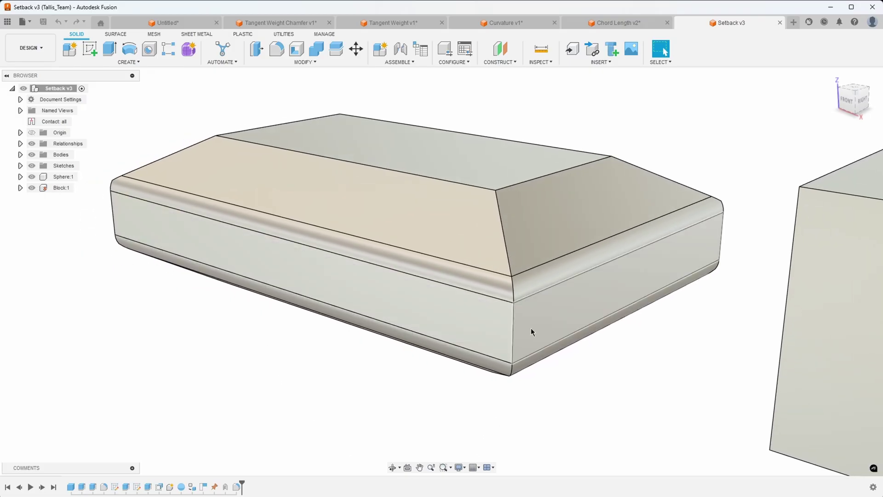
middle_click_drag(497, 305, 451, 230, "shift")
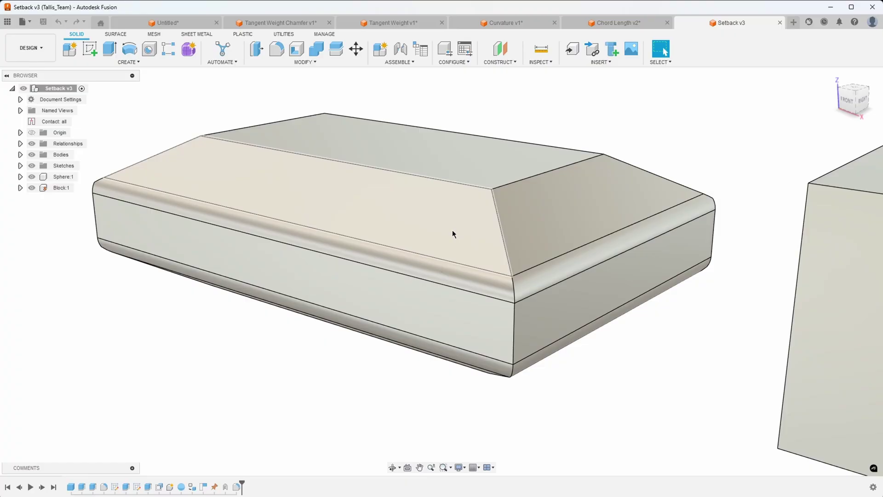
left_click(500, 225)
right_click(500, 226)
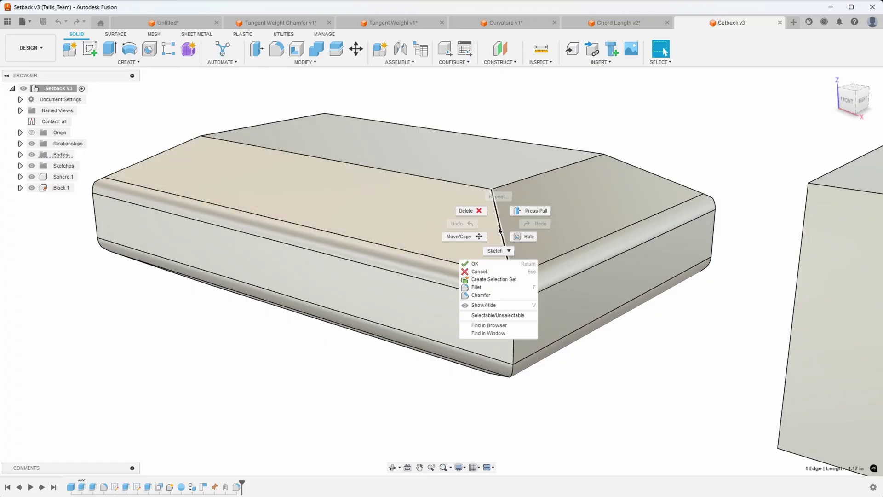
left_click(478, 287)
scroll(522, 251, "up", 1)
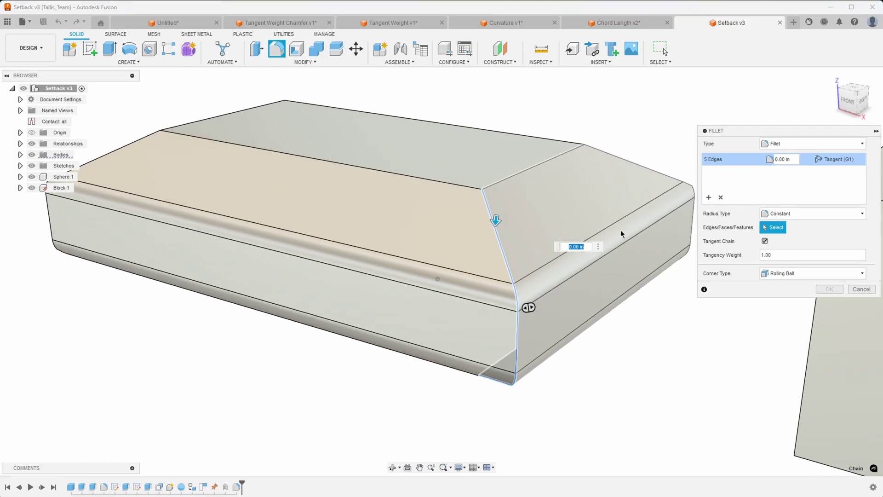
type(".2")
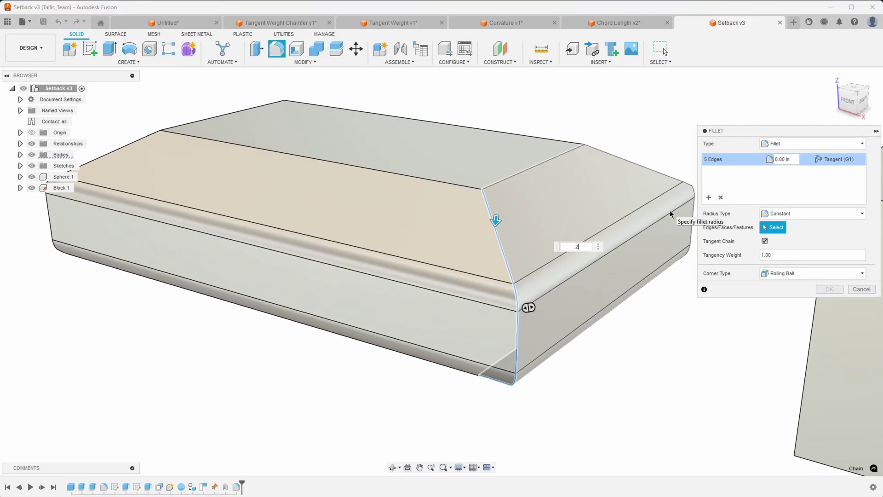
middle_click_drag(670, 214, 488, 323, "shift")
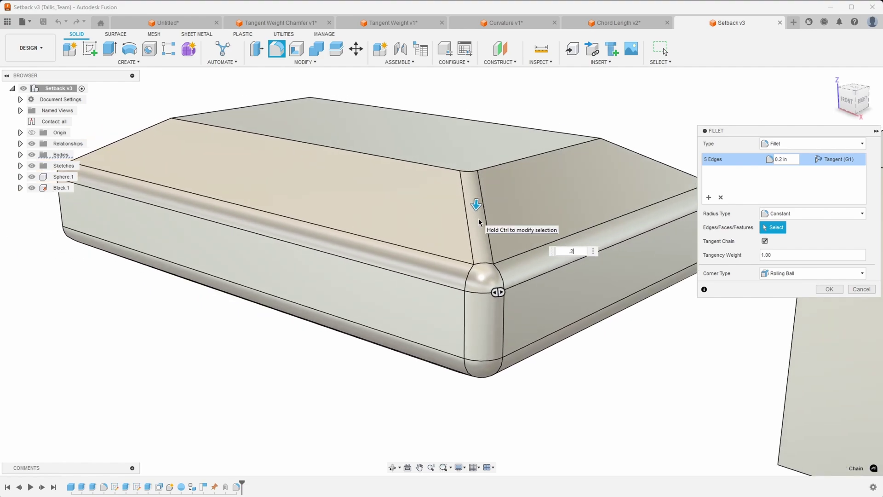
middle_click_drag(478, 218, 473, 248, "shift")
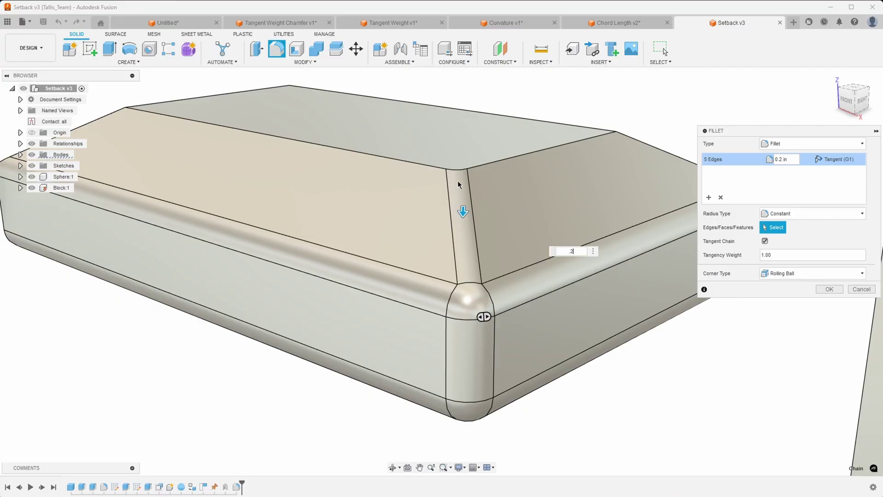
middle_click_drag(461, 179, 686, 292, "shift")
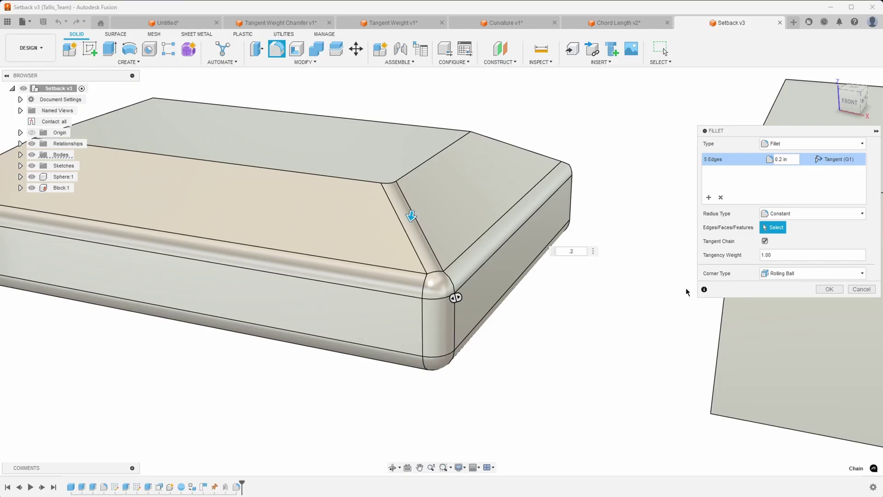
left_click(792, 275)
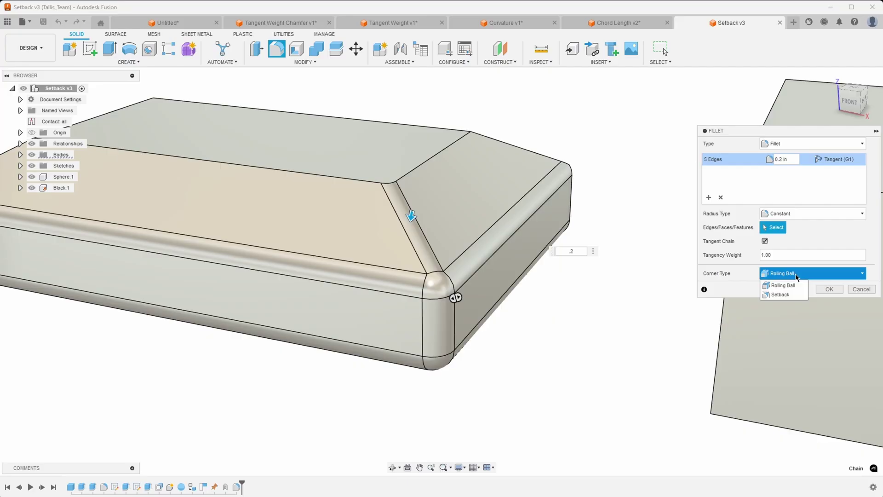
left_click(860, 289)
Roll the sphere along the filleted edges of the notched block's pocket and return it to the inner corner
scroll(657, 252, "down", 3)
middle_click_drag(657, 252, 592, 368, "shift")
scroll(564, 349, "up", 5)
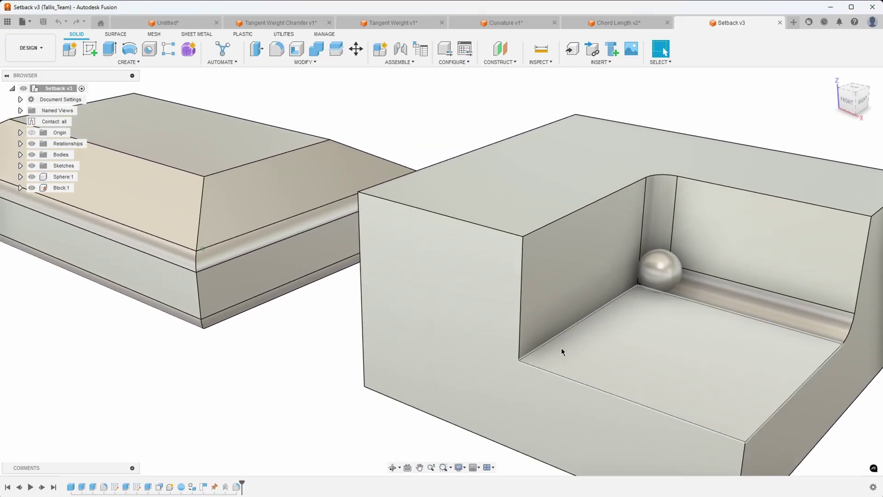
scroll(592, 304, "down", 1)
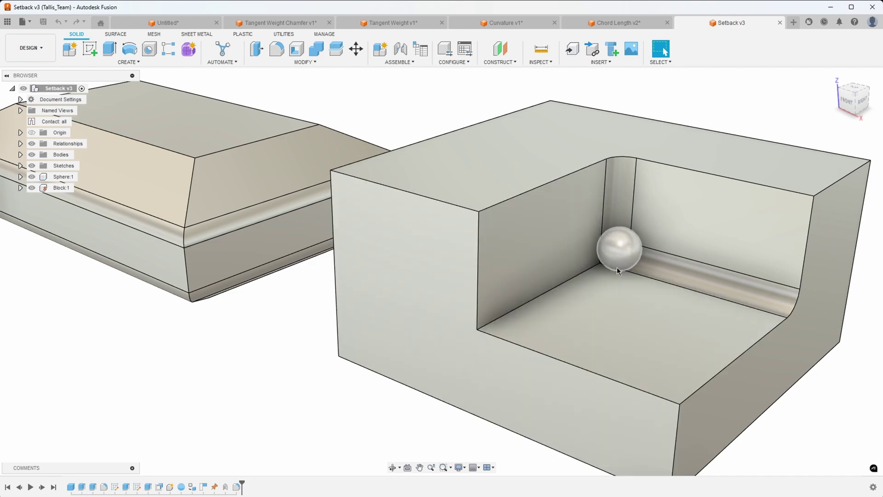
left_click_drag(620, 256, 601, 263)
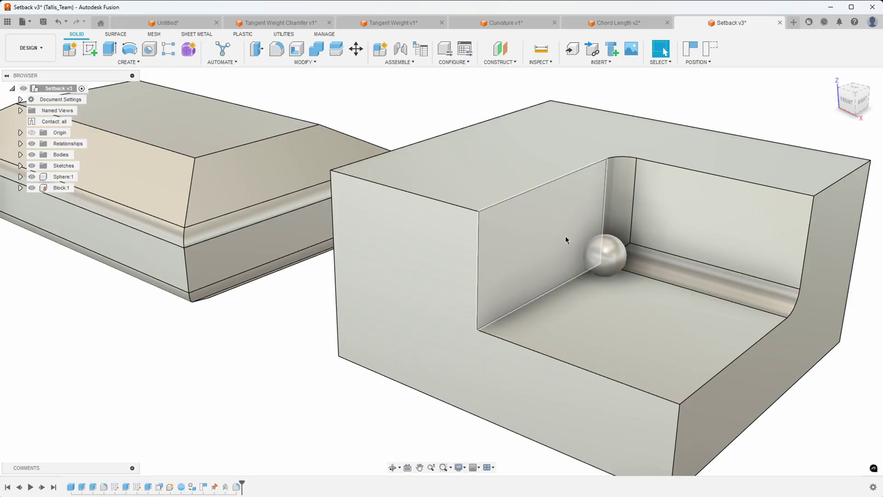
left_click_drag(605, 256, 646, 191)
left_click_drag(630, 260, 769, 283)
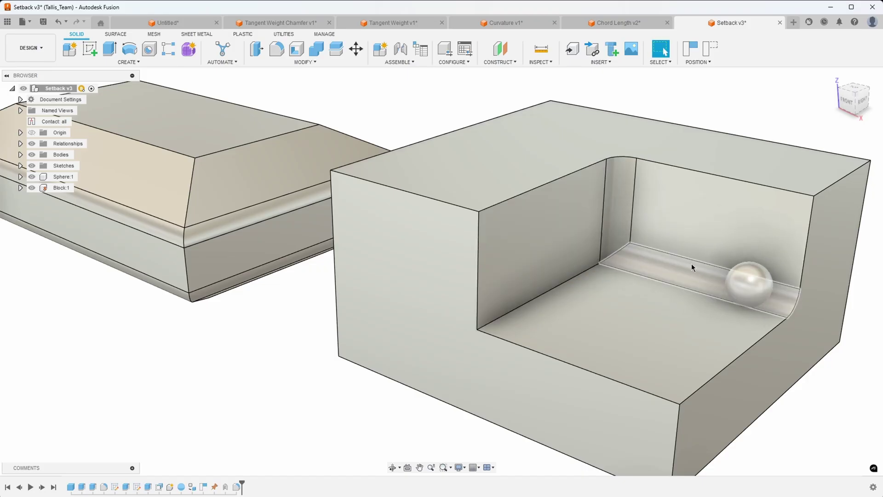
middle_click_drag(644, 267, 657, 286, "shift")
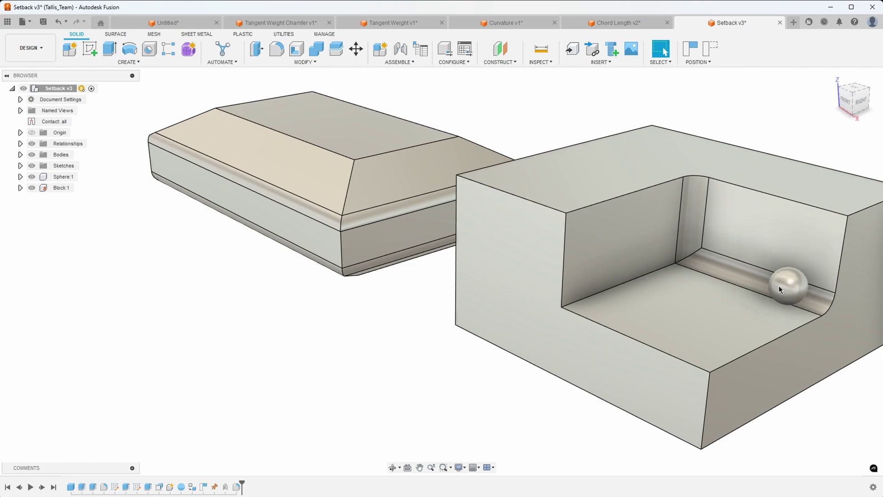
left_click_drag(785, 286, 680, 251)
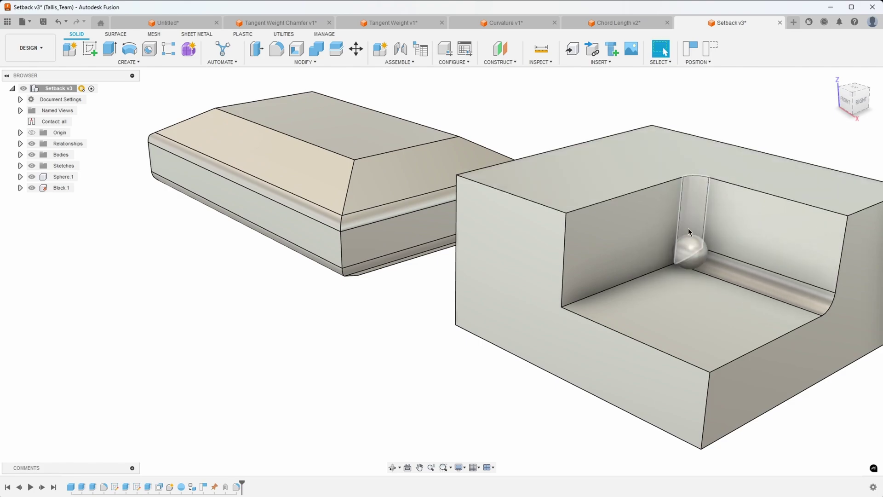
scroll(554, 266, "up", 5)
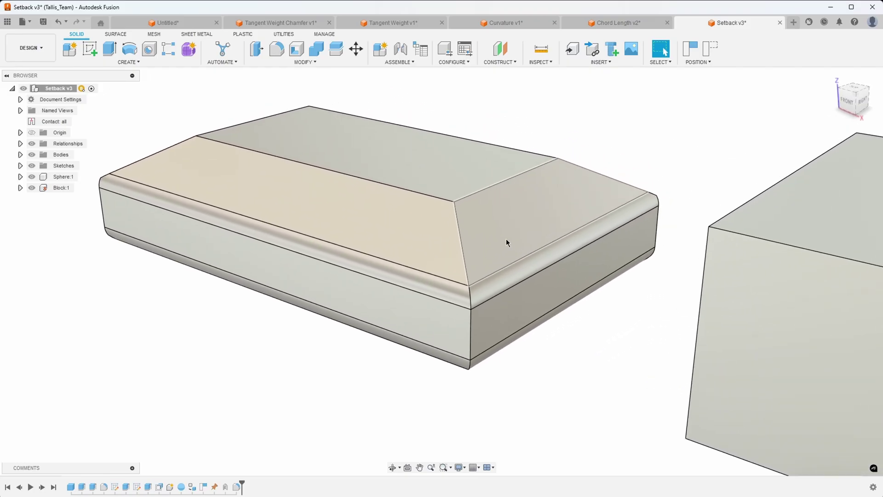
scroll(501, 317, "up", 5)
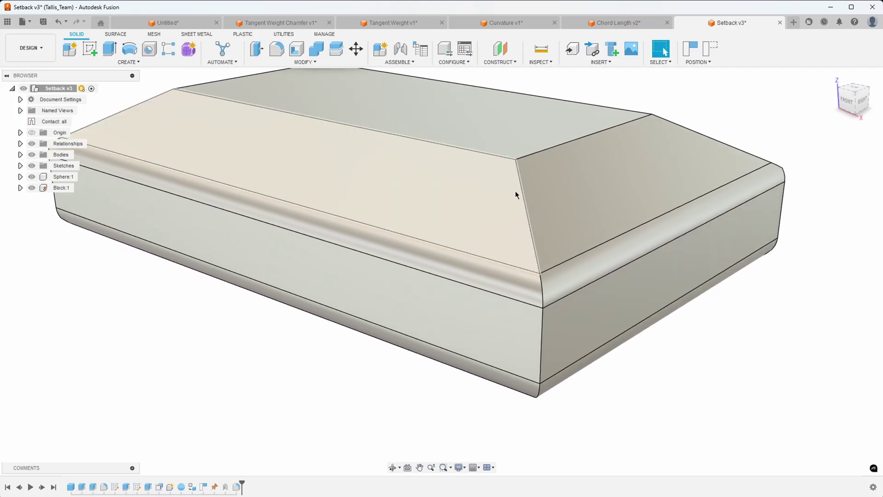
right_click(235, 491)
left_click(263, 401)
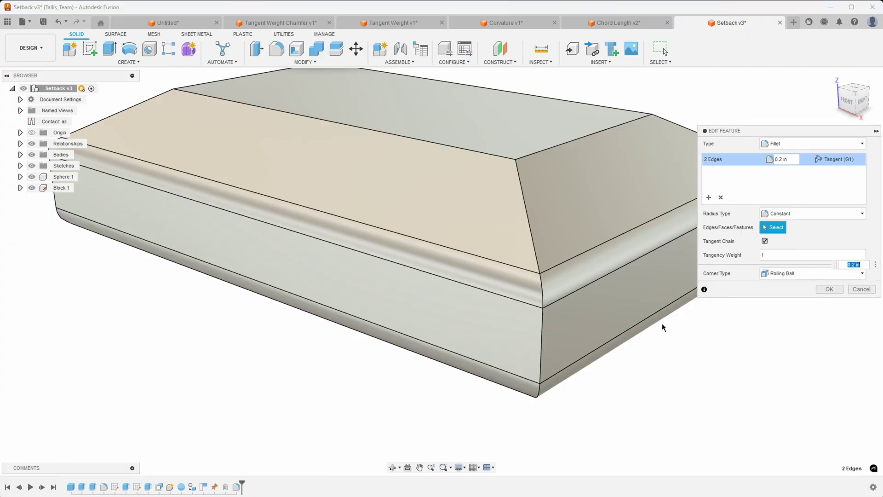
left_click(775, 274)
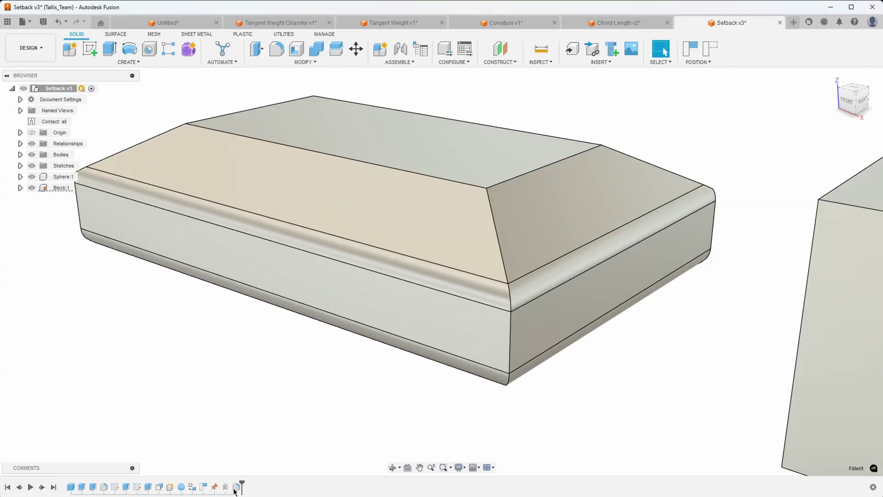
Edit the tapered block's perimeter fillet to use Setback corners and add the sloped, vertical and bottom edges meeting at the front corner
right_click(104, 486)
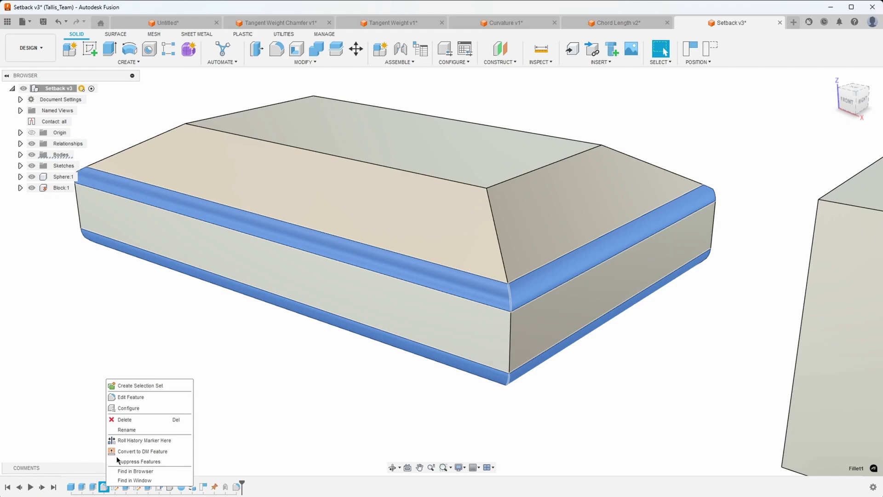
left_click(141, 401)
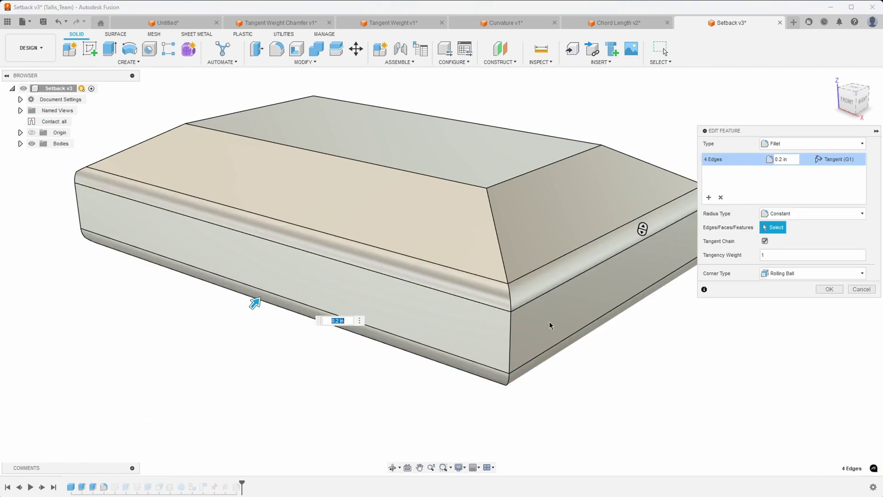
left_click(780, 273)
left_click(729, 292)
left_click(494, 223)
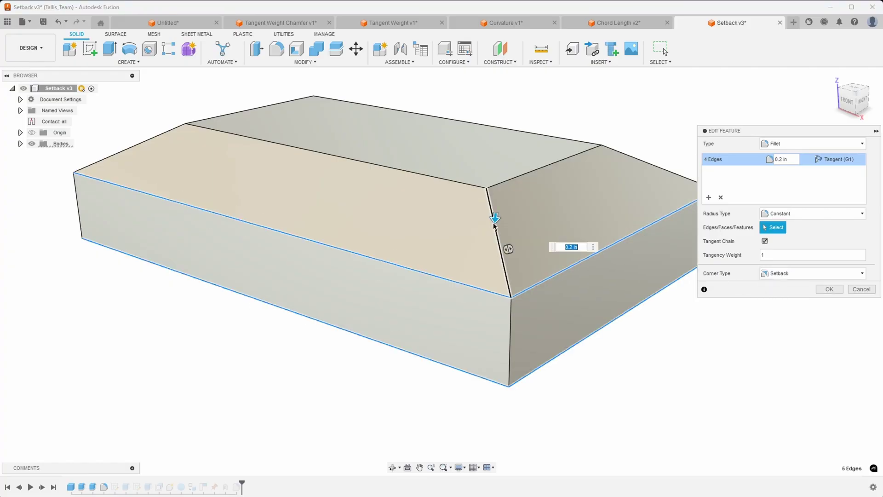
left_click(510, 311)
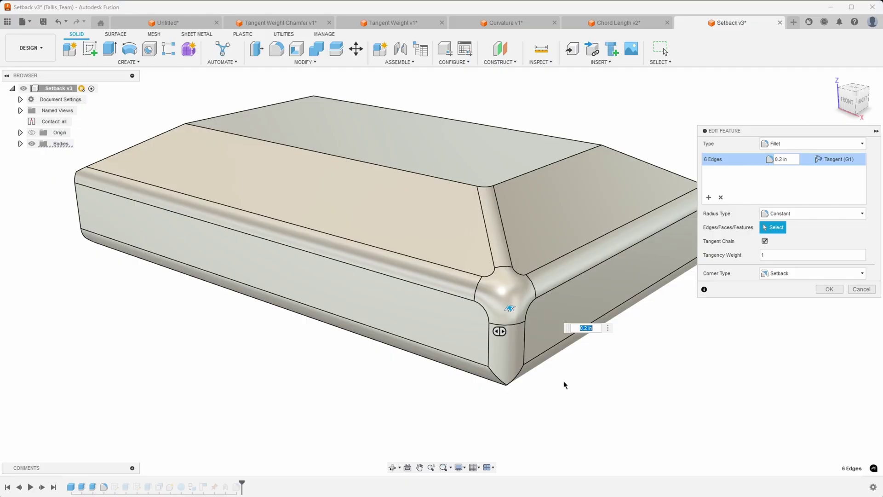
middle_click_drag(557, 331, 546, 340, "shift")
left_click(510, 316)
middle_click_drag(510, 313, 586, 373, "shift")
scroll(391, 275, "up", 3)
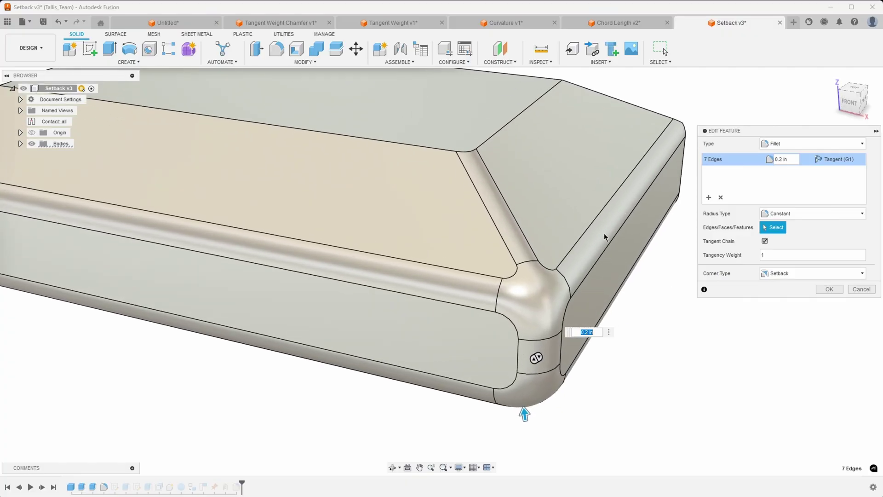
Switch the fillet's corner type to Rolling Ball and back to Setback to compare how the front corner blends
middle_click_drag(527, 294, 476, 303, "shift")
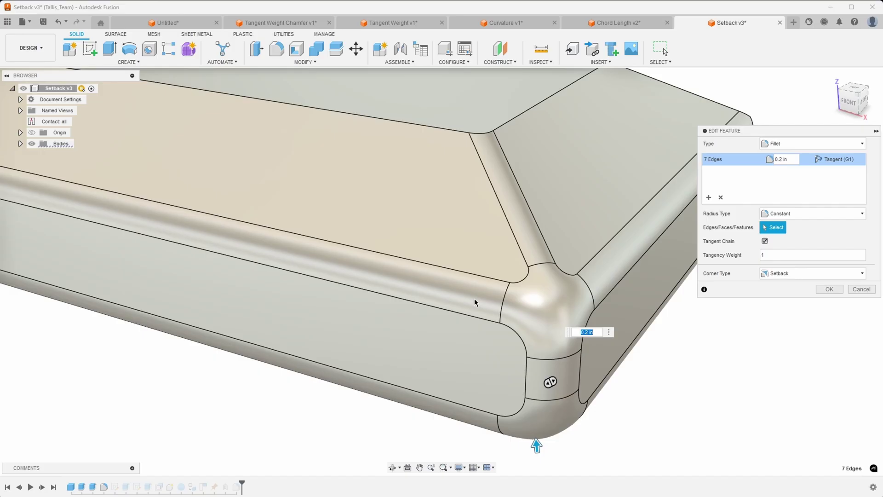
middle_click_drag(576, 287, 598, 349, "shift")
left_click(781, 275)
left_click(779, 282)
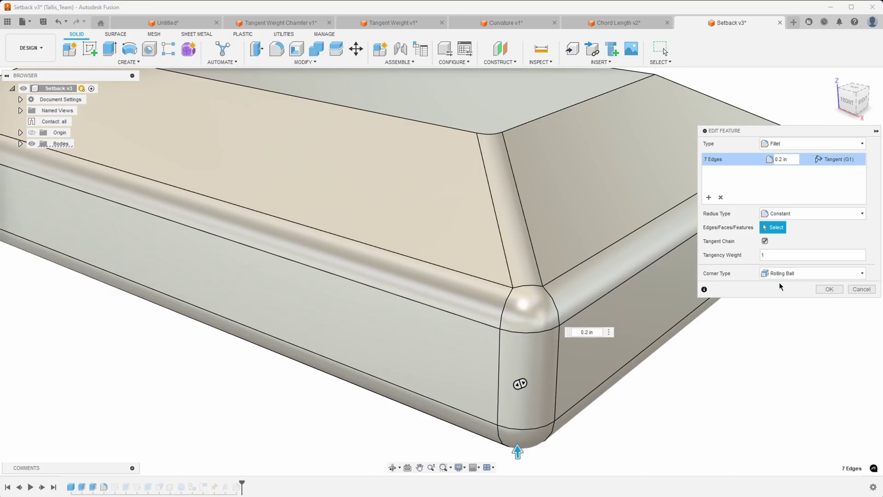
middle_click_drag(757, 300, 464, 301, "shift")
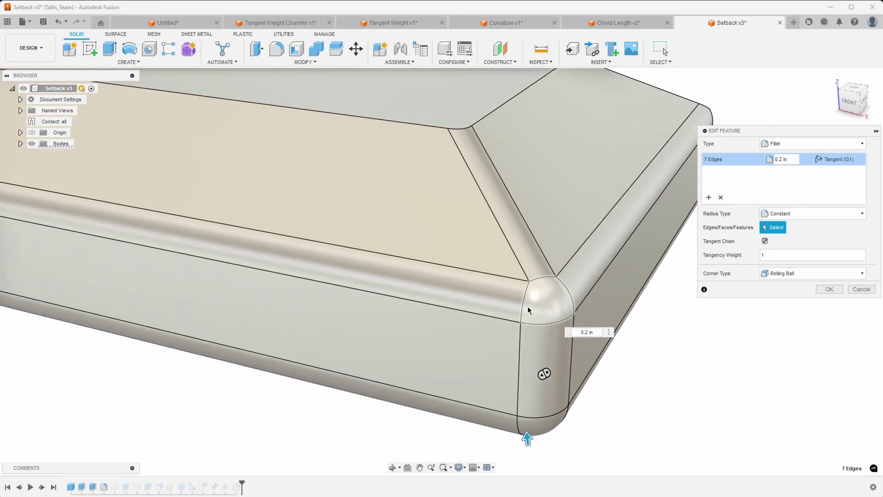
left_click(789, 274)
left_click(780, 295)
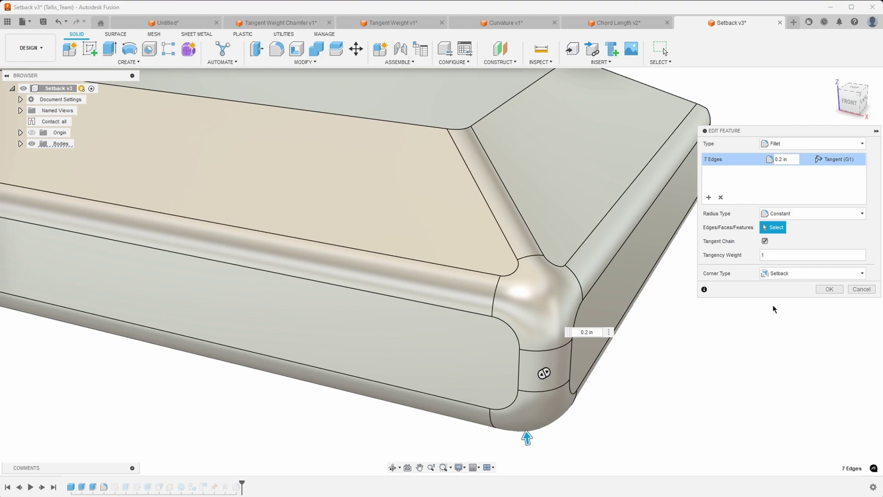
Inspect the blended front corner and complete the fillet edit with the corner type kept at Setback
middle_click_drag(773, 305, 716, 344, "shift")
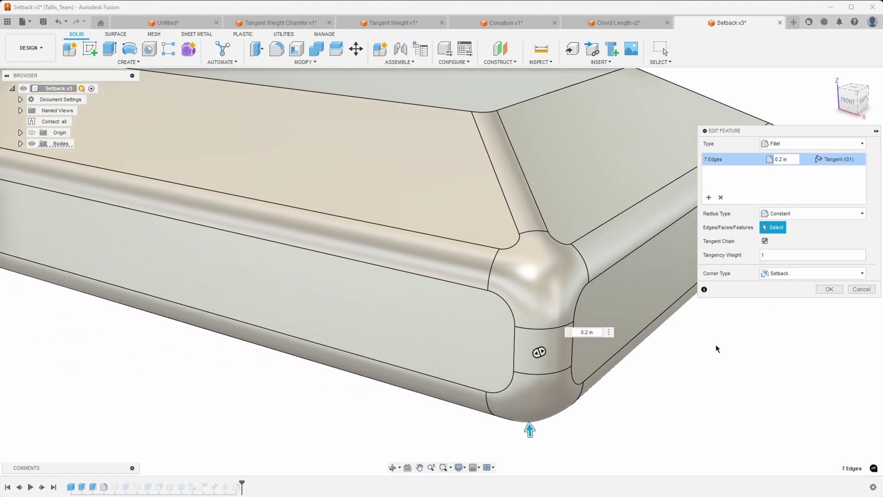
middle_click_drag(748, 276, 748, 278, "shift")
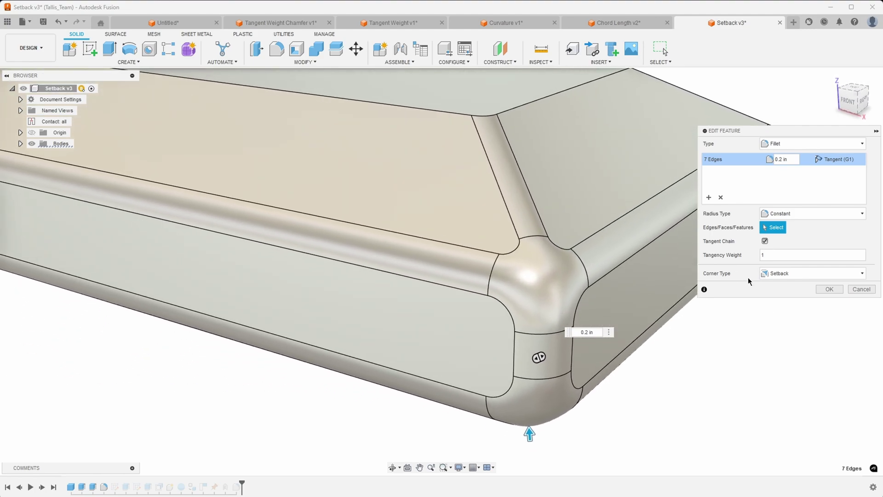
middle_click_drag(619, 297, 779, 277, "shift")
left_click(779, 277)
middle_click_drag(782, 343, 709, 388, "shift")
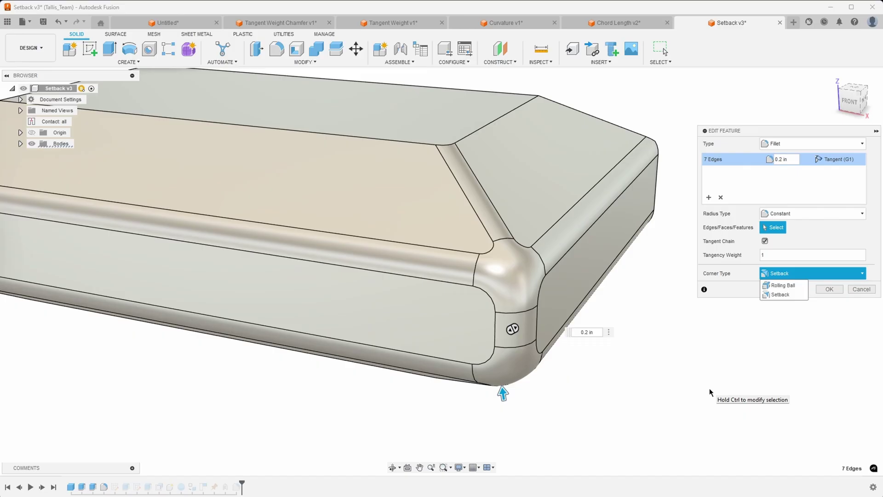
key("Return")
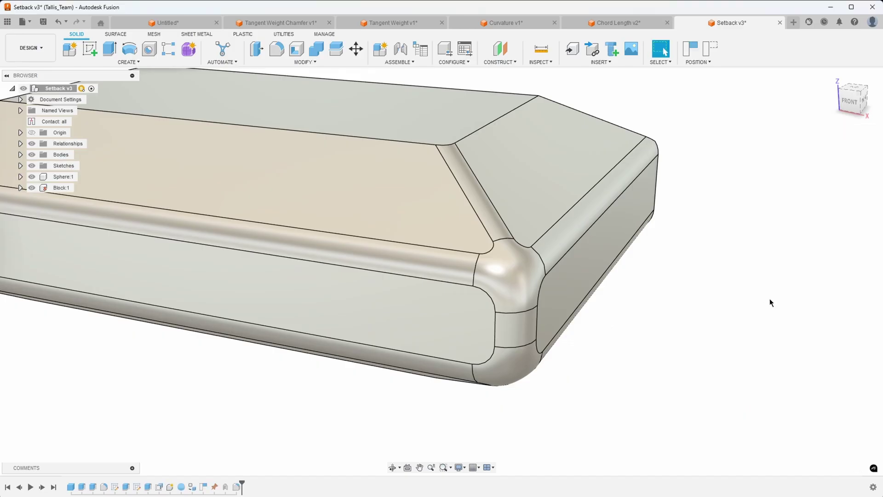